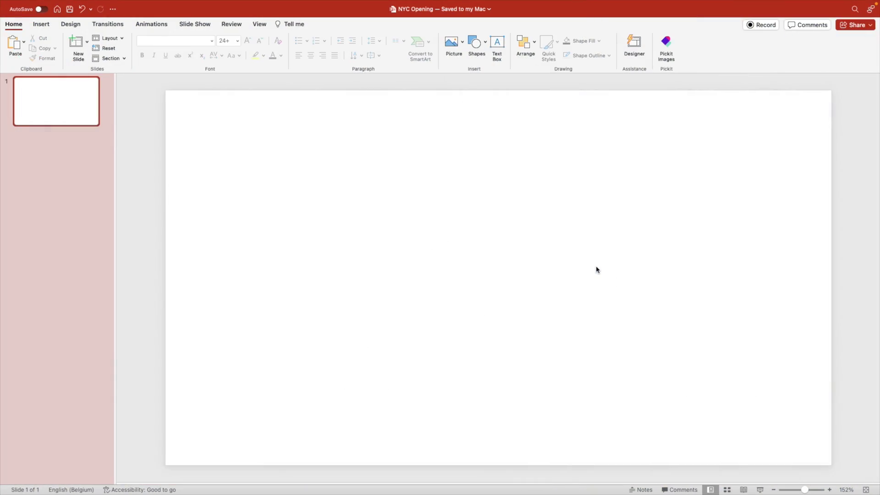
- Paste the NYC skyline photo and enlarge it to cover the entire first slide
key("cmd+v")
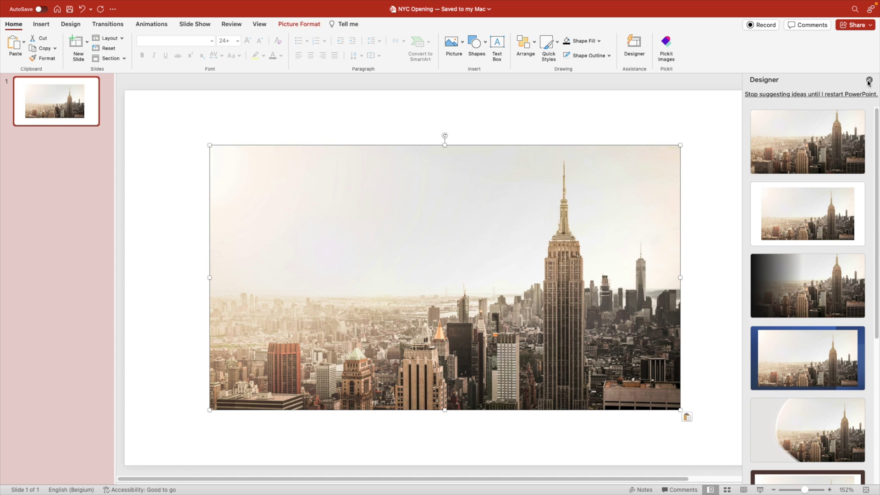
left_click(869, 81)
left_click_drag(721, 408, 831, 458)
left_click(851, 433)
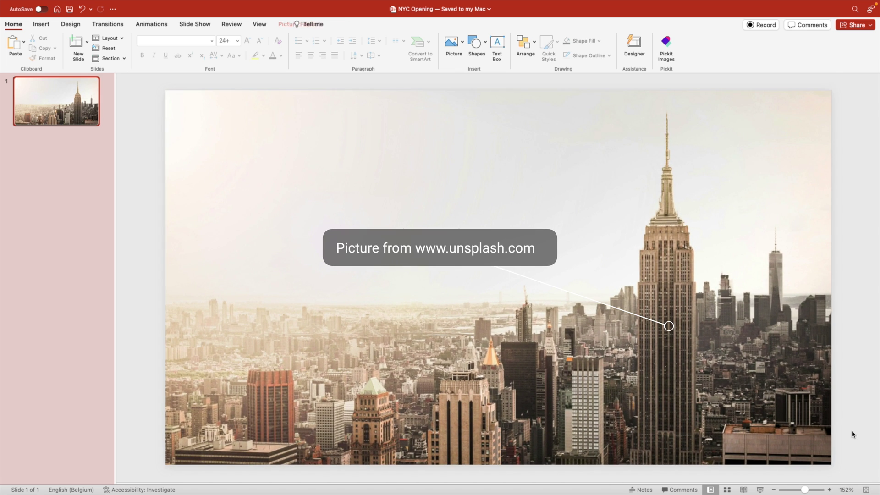
scroll(653, 375, "down", 2)
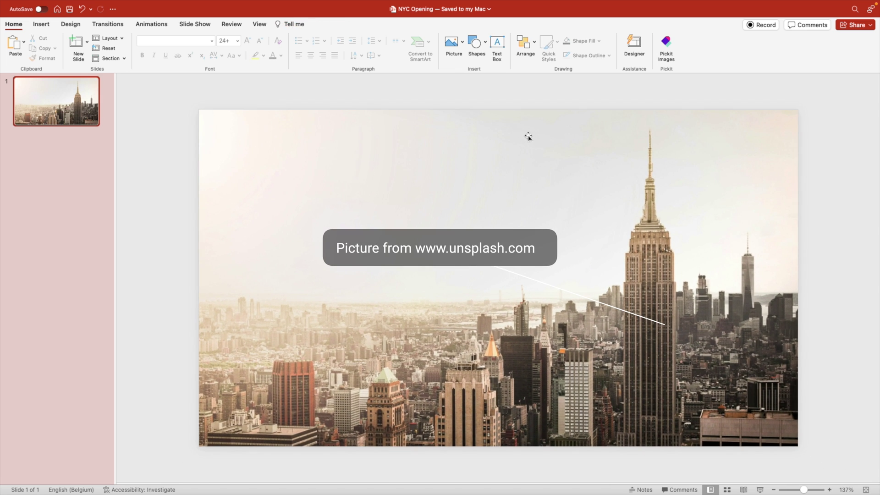
- Draw a large text box left of the tower and type NYC
left_click(497, 46)
left_click_drag(265, 192, 578, 321)
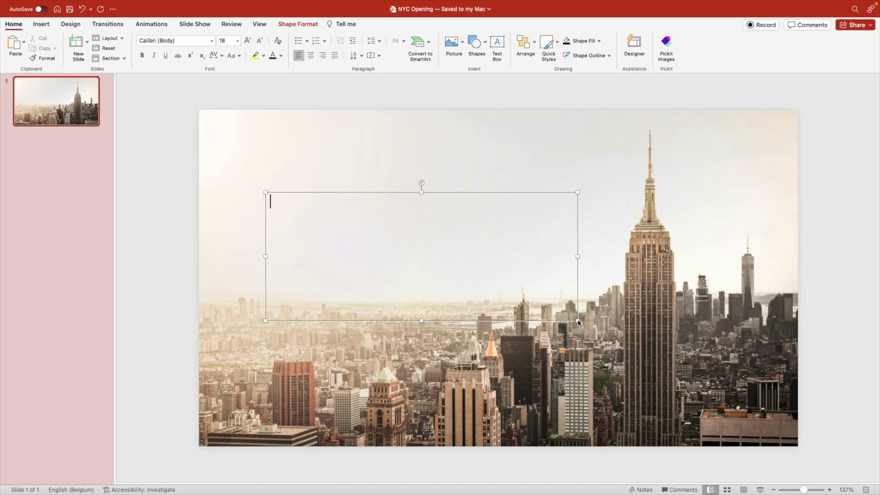
type("NYC")
key("super+a")
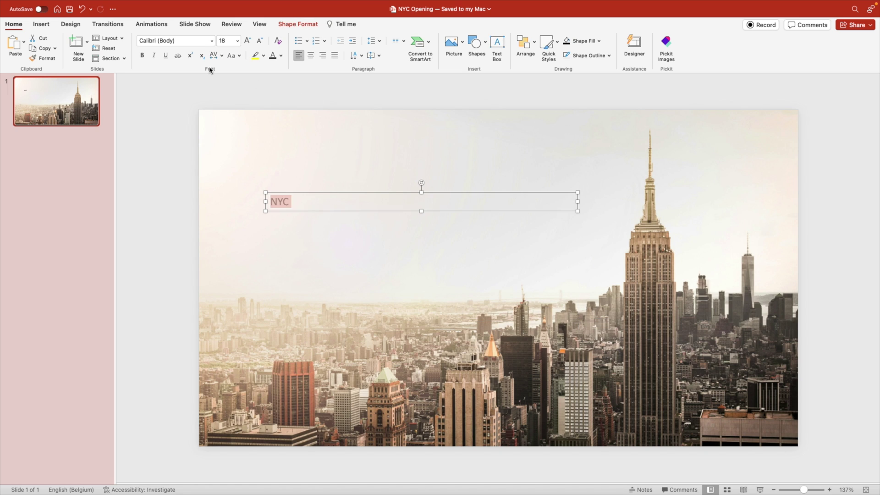
- Set the NYC text to Avenir Next Heavy in white
left_click(212, 41)
key("Escape")
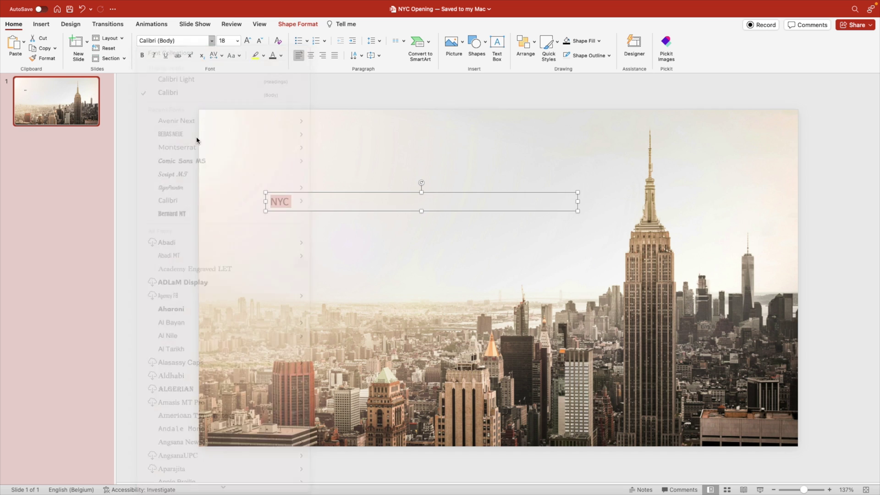
left_click(213, 41)
mouse_move(229, 121)
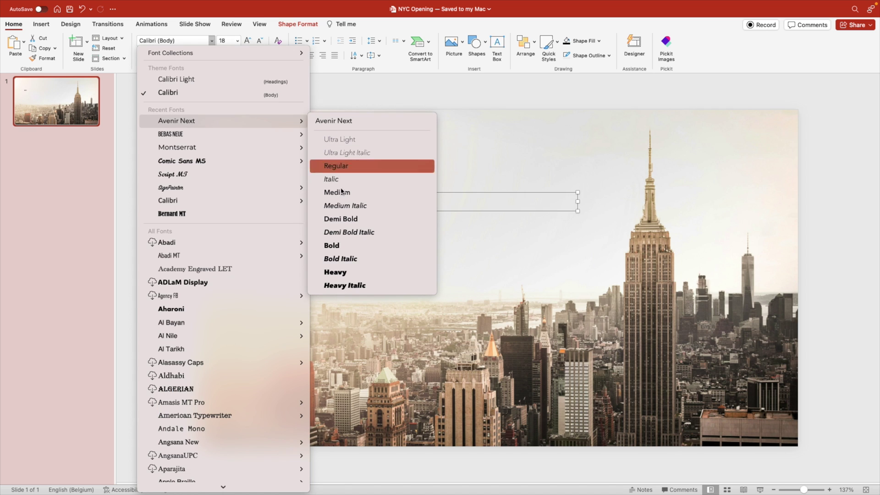
left_click(342, 271)
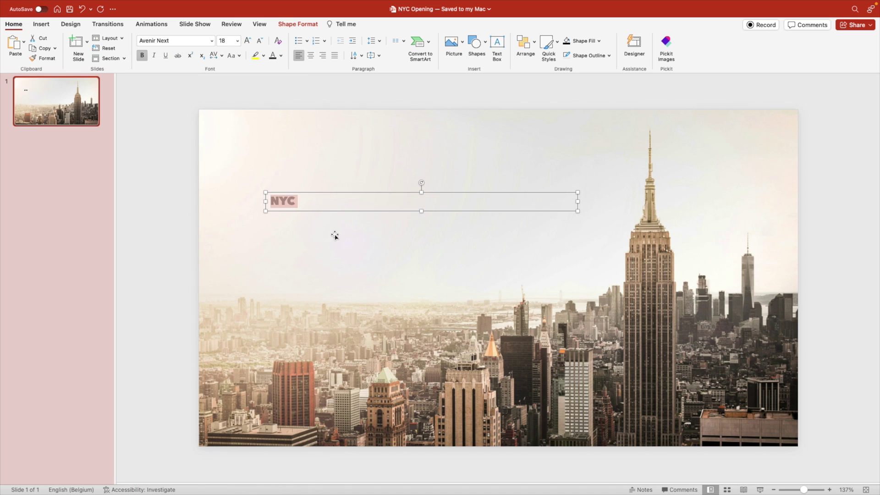
left_click(281, 56)
left_click(275, 81)
- Size the NYC text at 195 pt and centre it in its box
left_click(224, 41)
type("150")
key("Return")
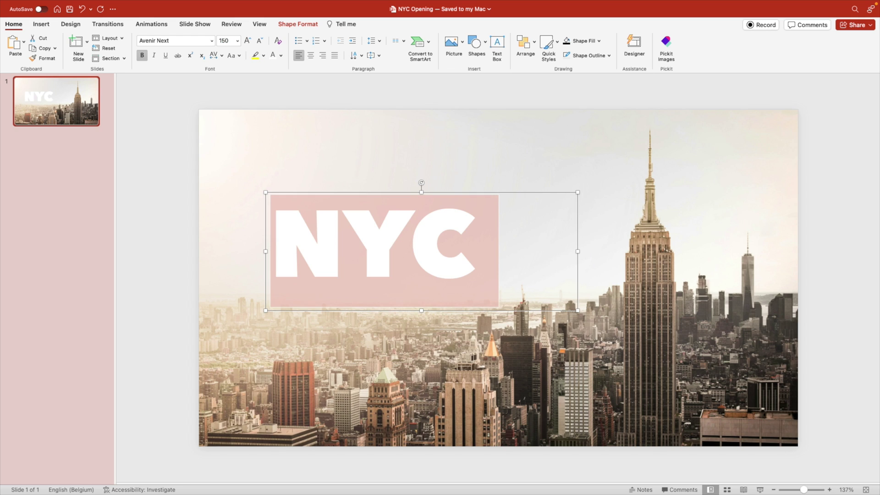
left_click(248, 41)
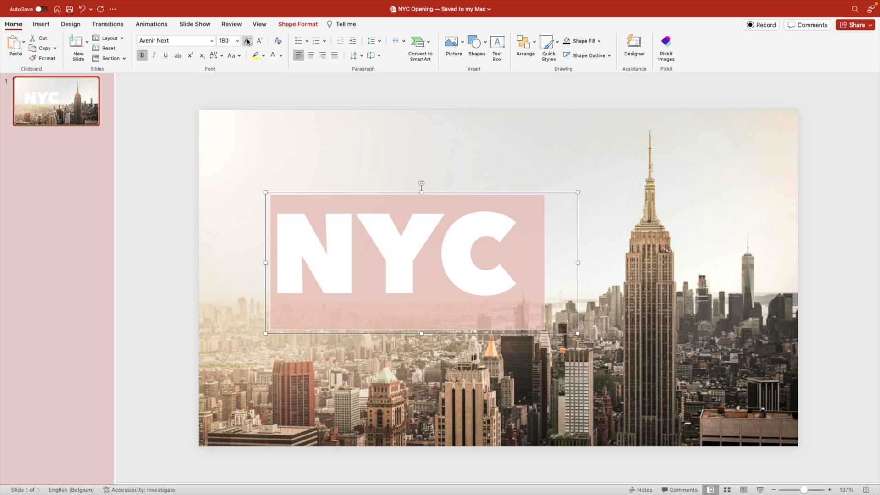
left_click(212, 41)
left_click(212, 41)
left_click(225, 41)
type("195")
key("Return")
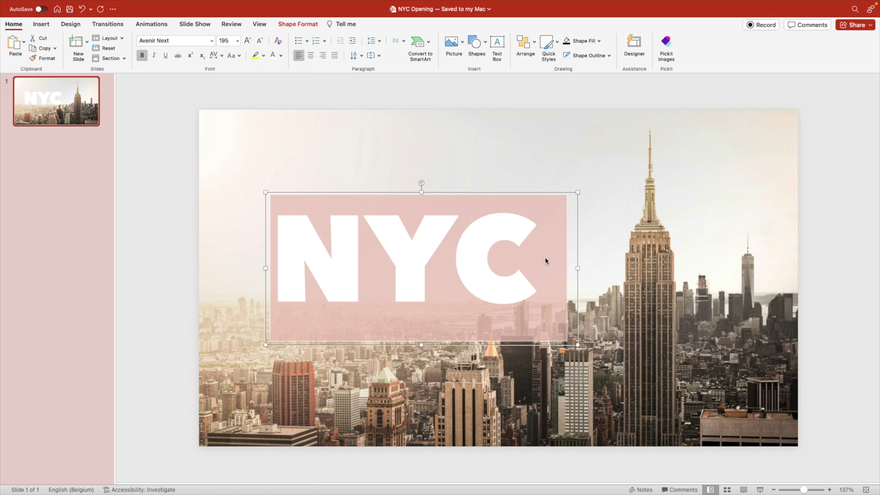
left_click(311, 55)
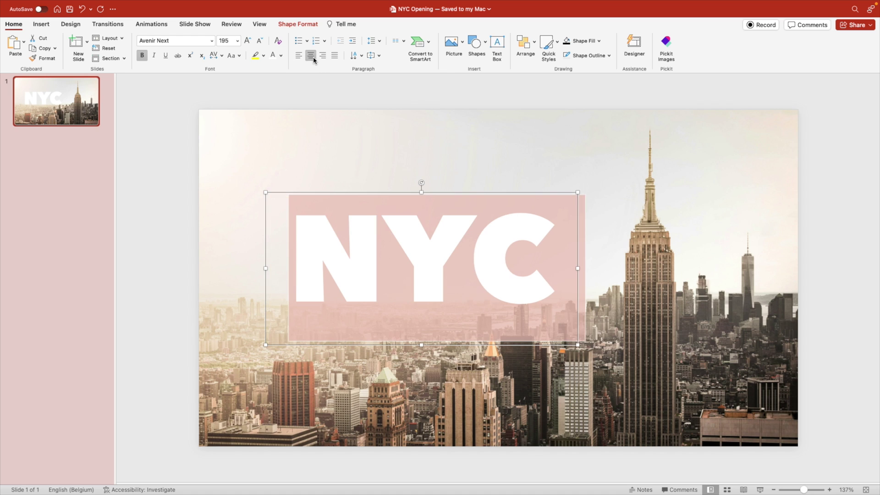
- Apply the first Outer shadow preset to the NYC text and set its blur to 8 pt
right_click(407, 321)
left_click(449, 394)
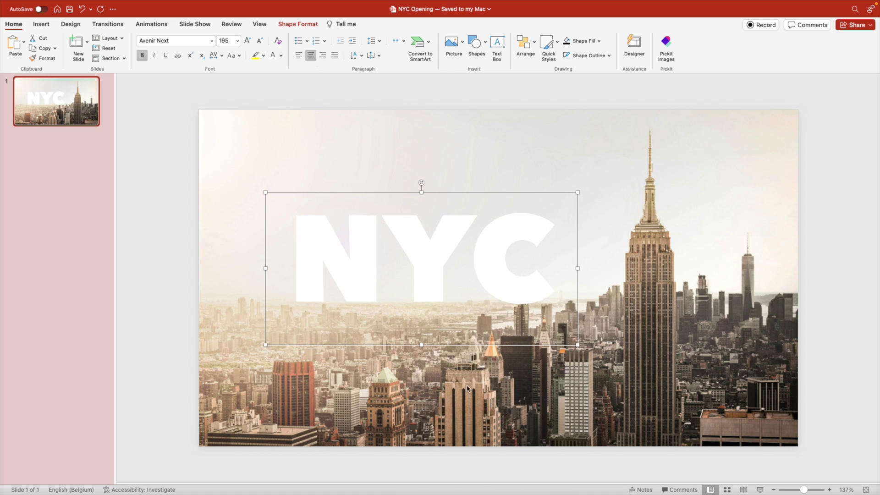
left_click(816, 98)
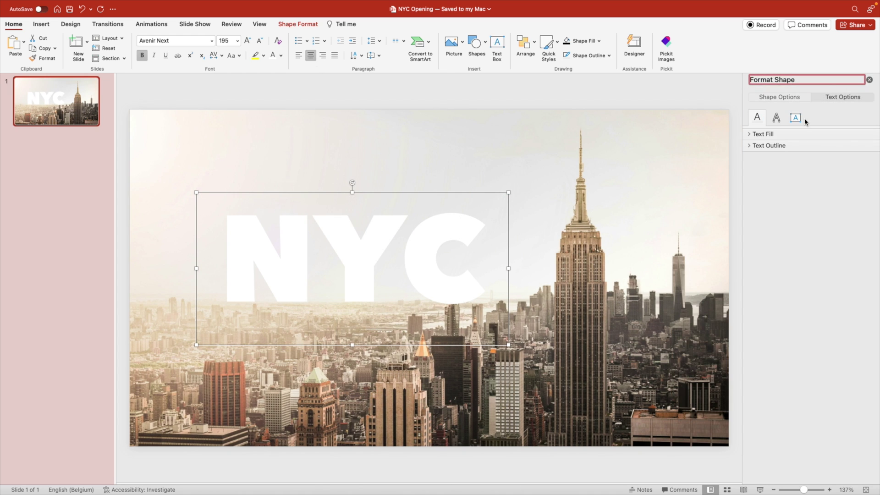
left_click(779, 117)
left_click(750, 134)
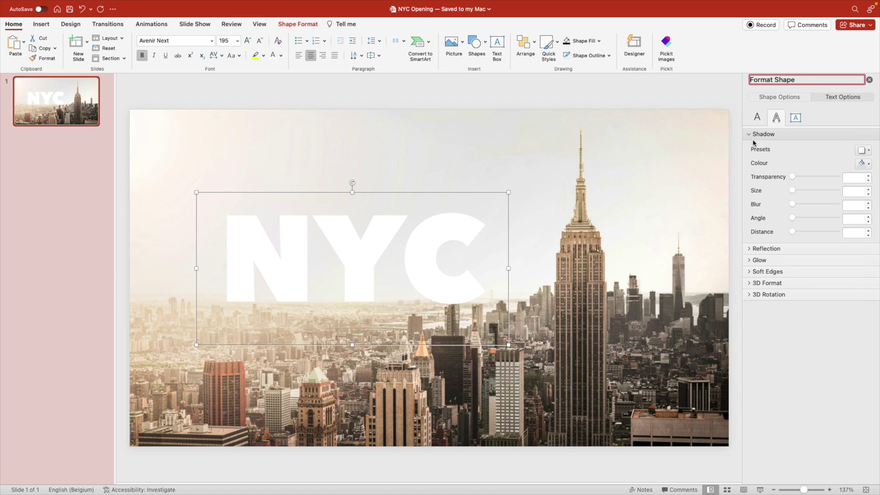
left_click(864, 150)
left_click(798, 224)
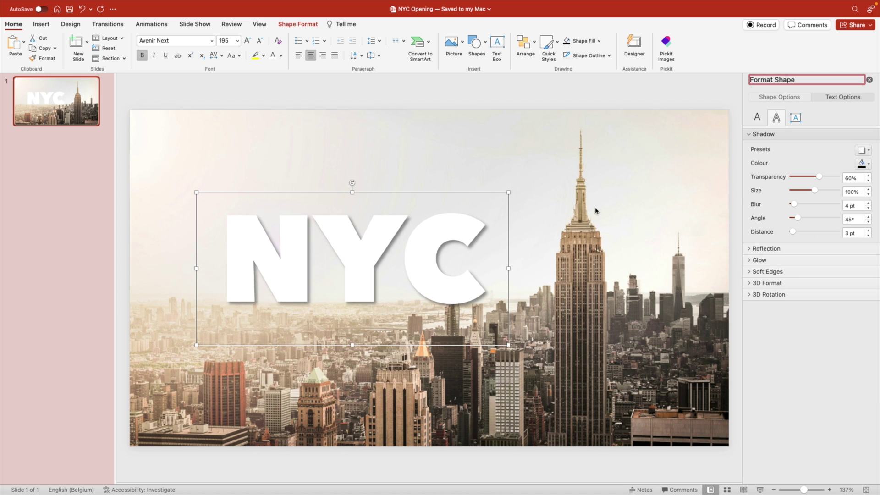
left_click_drag(794, 206, 819, 179)
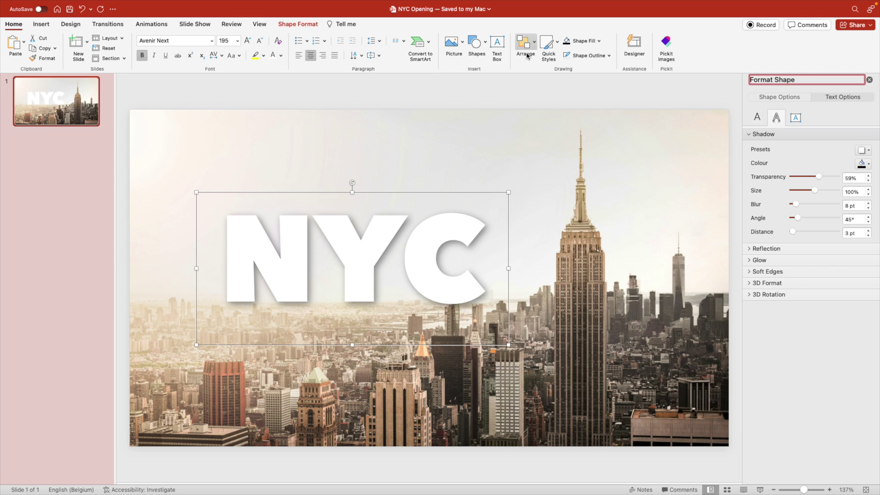
- Draw a text box just below NYC and type PRESENTATION
left_click(497, 46)
left_click_drag(227, 313, 487, 342)
type("PRES")
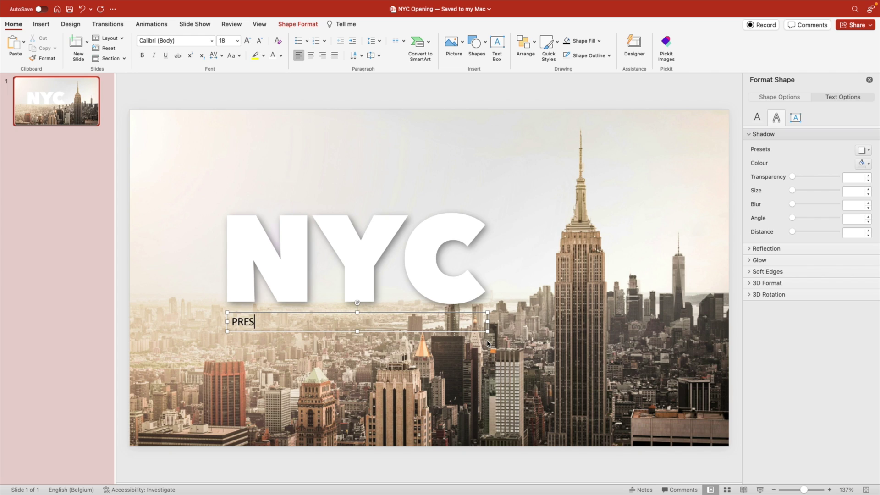
type("ENTATION")
key("super+a")
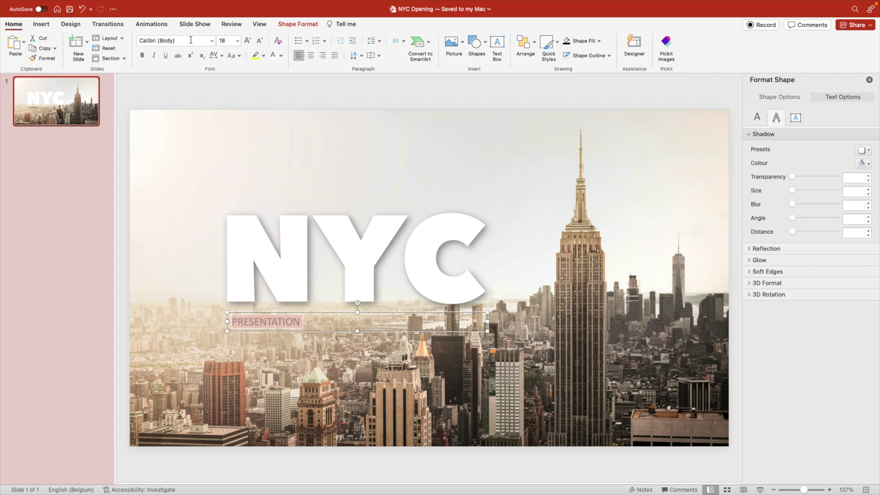
- Set PRESENTATION to Avenir Next Demi Bold
left_click(175, 40)
type("Aveni")
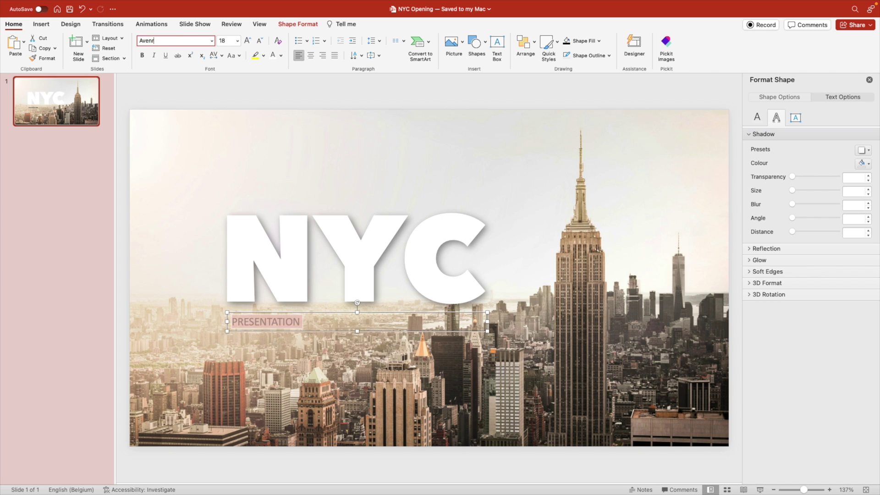
type("r Next")
key("Return")
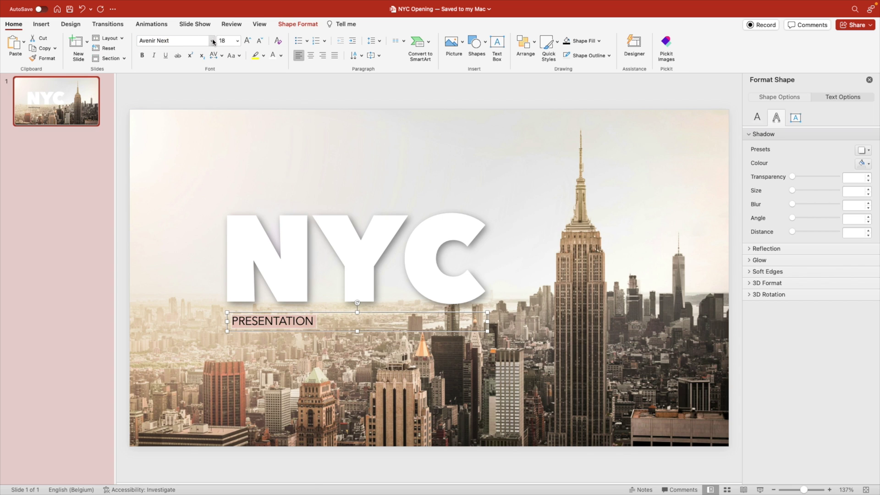
left_click(212, 41)
mouse_move(238, 121)
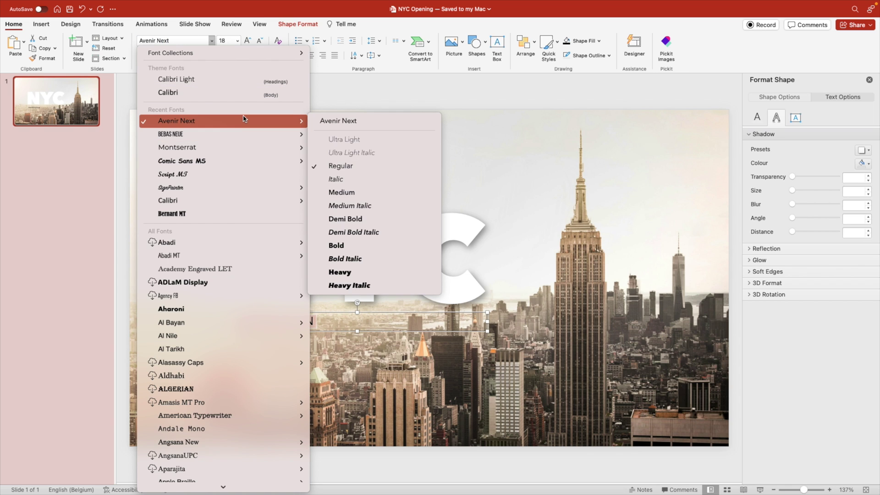
left_click(355, 220)
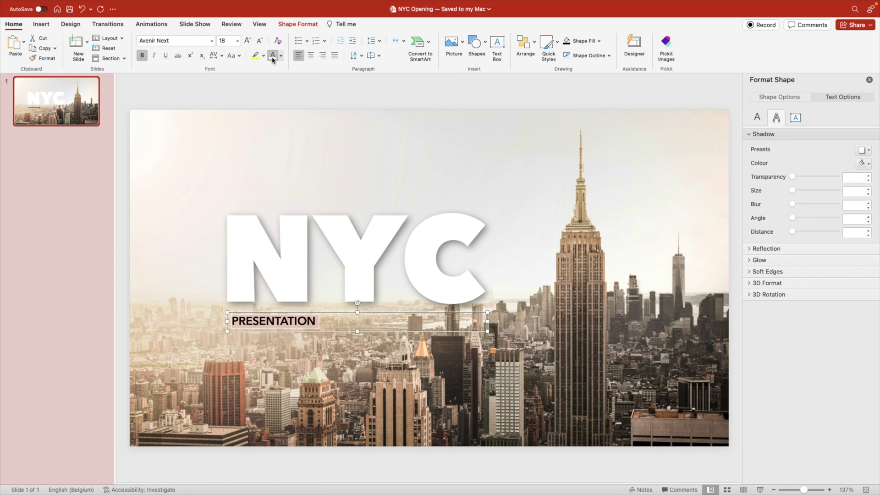
- Make PRESENTATION white at 54 pt and widen its box to one line
left_click(247, 42)
left_click(247, 41)
left_click(247, 41)
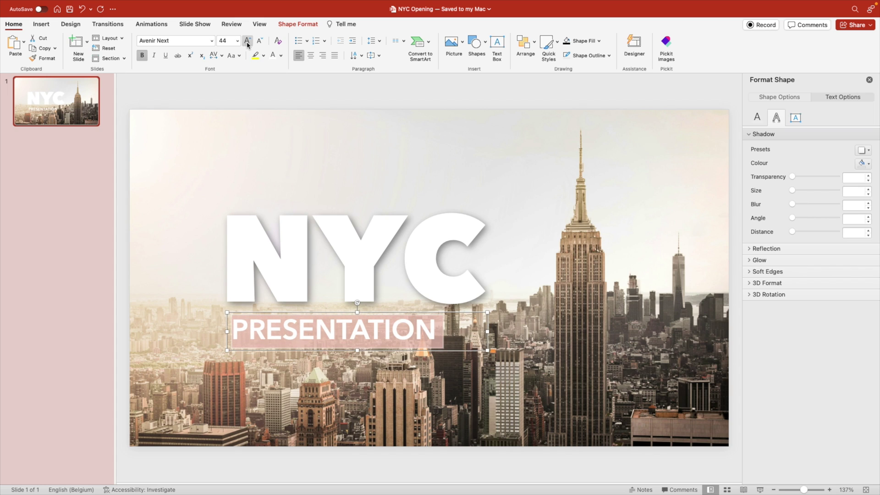
left_click(248, 41)
left_click(248, 41)
left_click(469, 316)
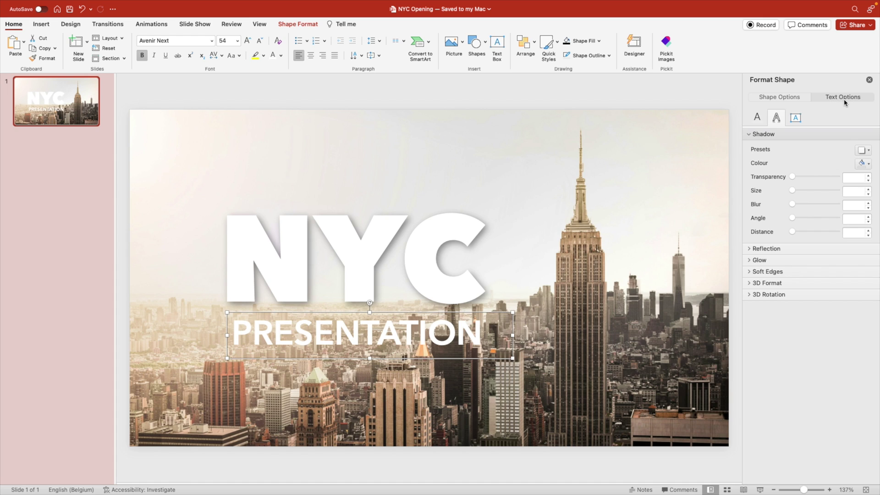
- Give PRESENTATION the first Outer shadow and Avenir Next Bold, and nudge it under NYC
left_click(864, 150)
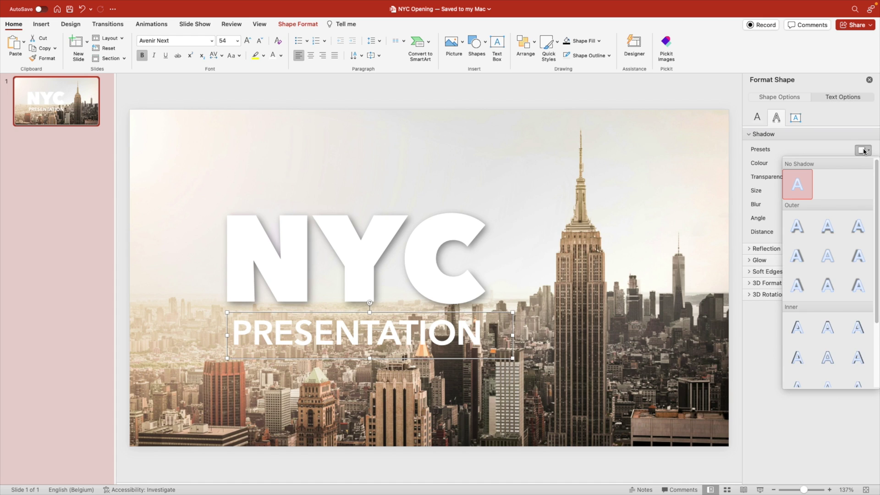
left_click(797, 226)
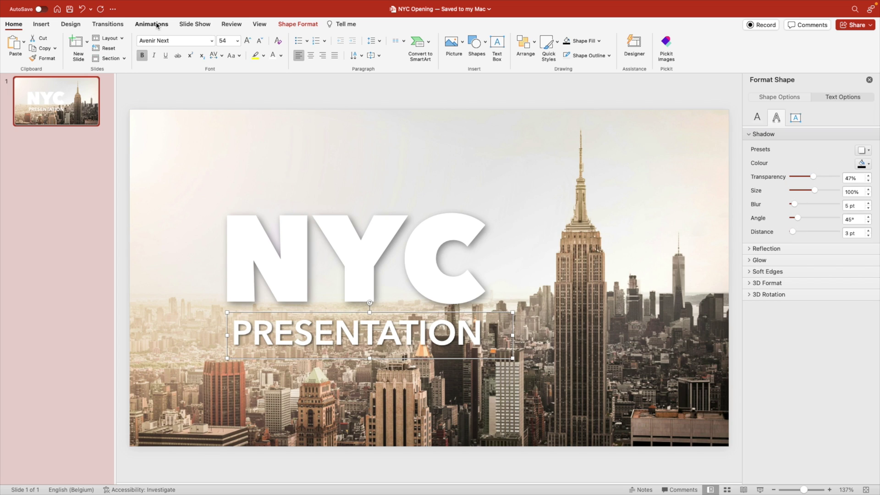
left_click(212, 41)
mouse_move(211, 120)
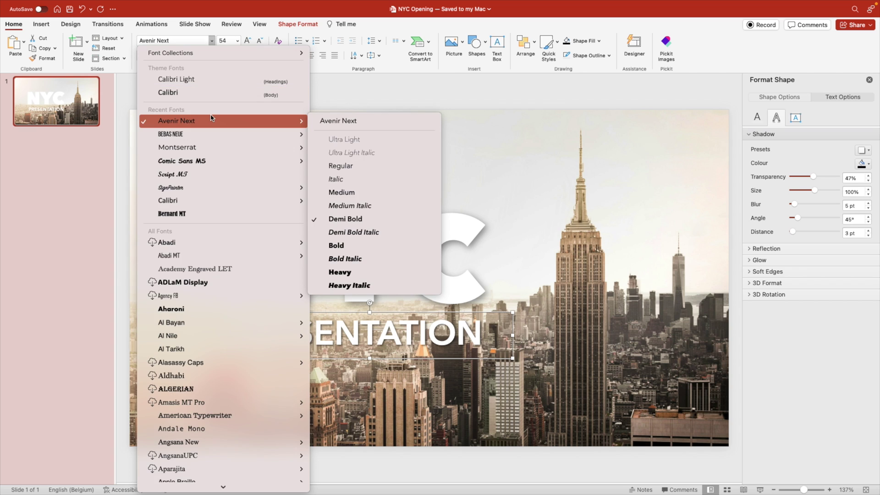
left_click(339, 246)
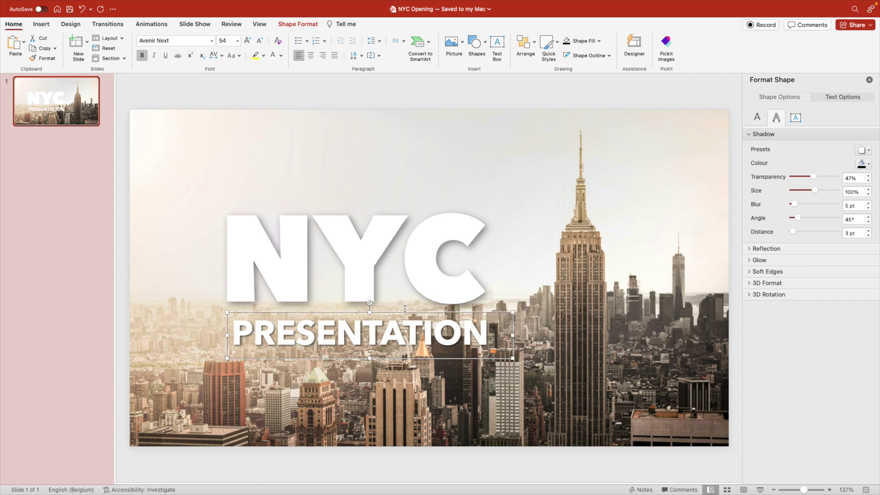
left_click_drag(402, 310, 403, 307)
- Paste a copy of the skyline photo aligned exactly with the slide edges
left_click(553, 194)
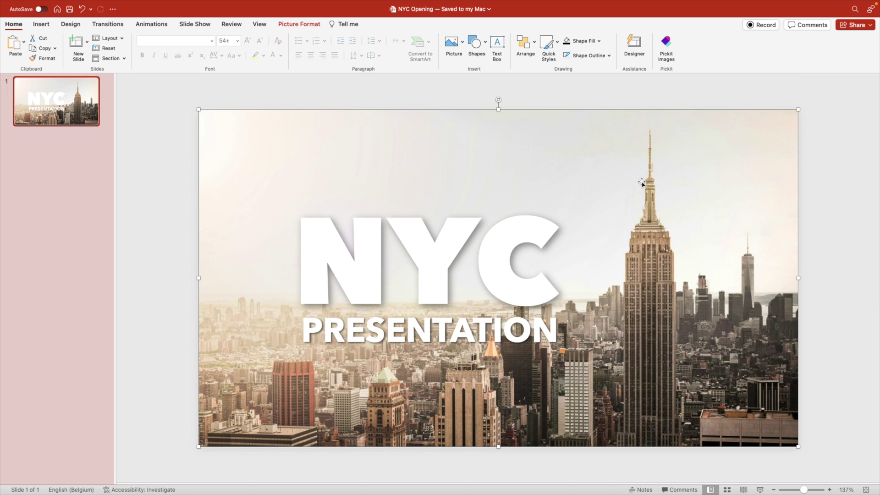
right_click(642, 182)
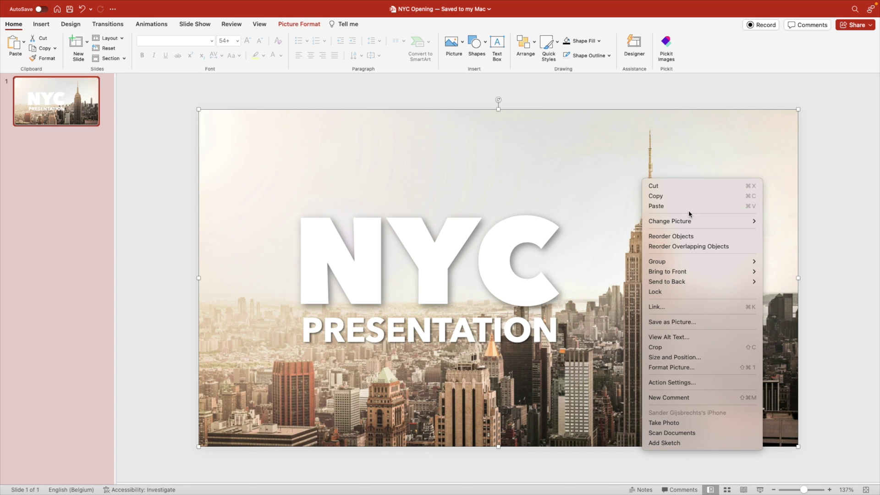
left_click(492, 157)
right_click(468, 148)
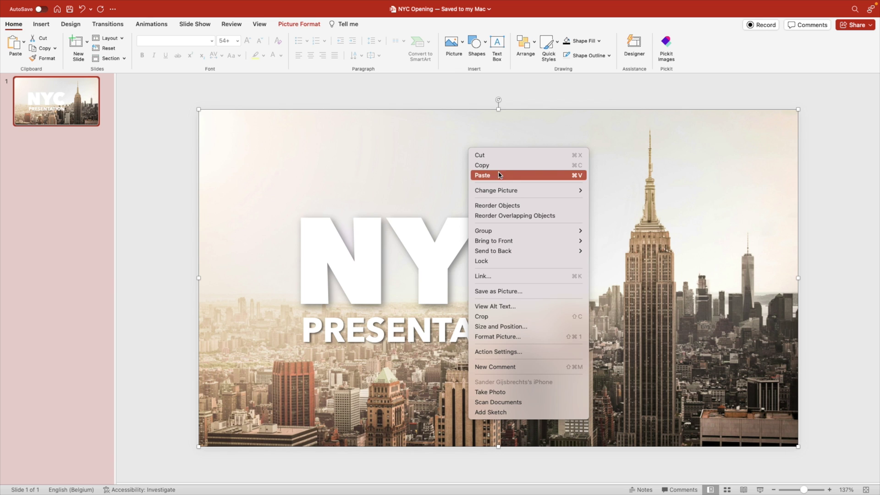
left_click(499, 175)
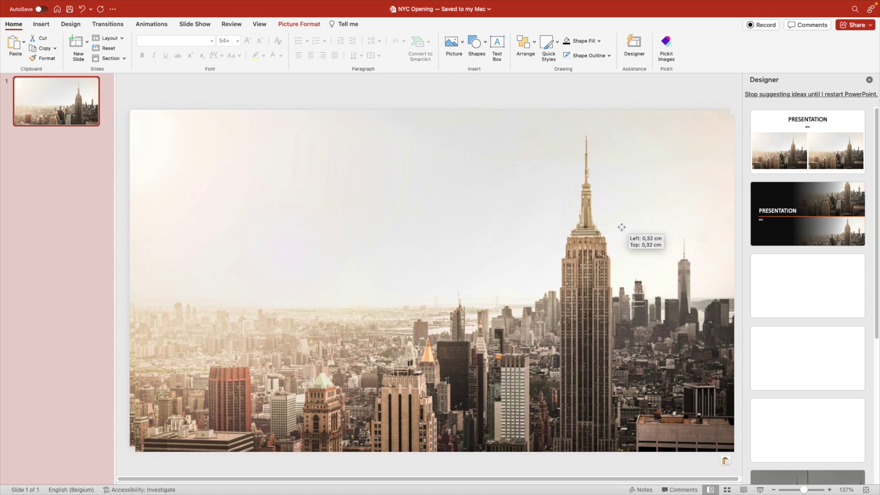
left_click_drag(622, 227, 616, 222)
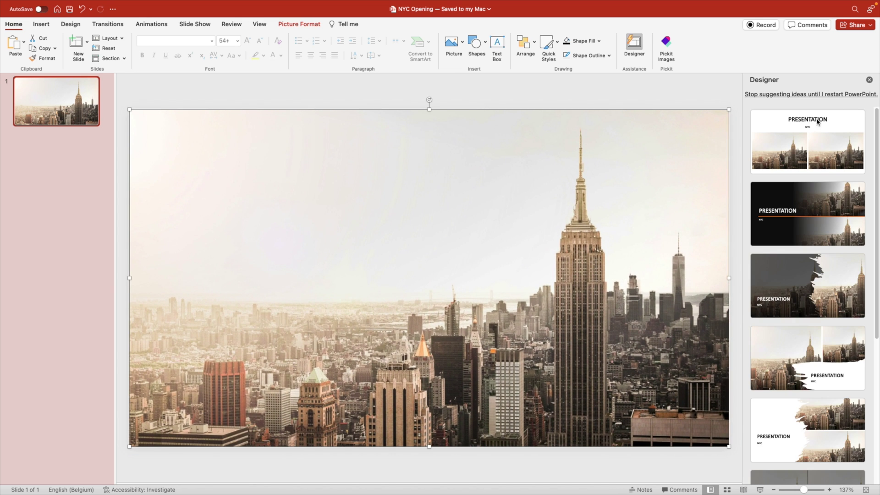
left_click(870, 80)
- Crop the copy's left side up to the Empire State Building
right_click(449, 188)
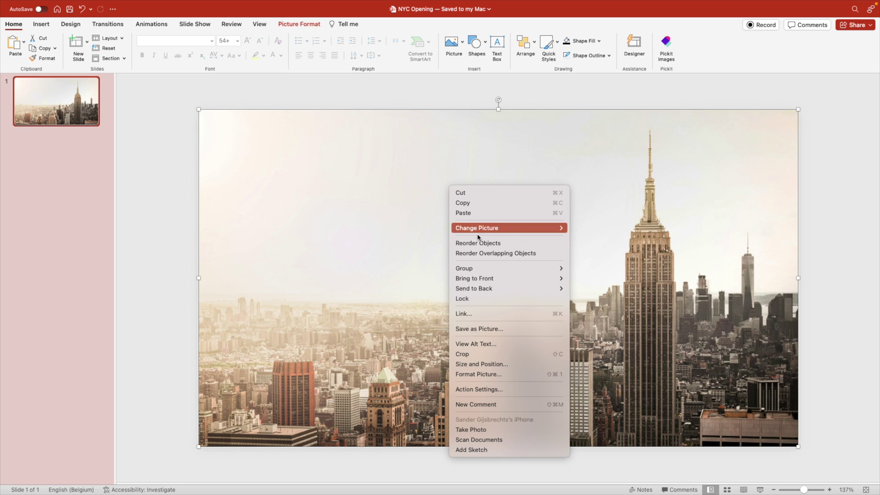
left_click(472, 354)
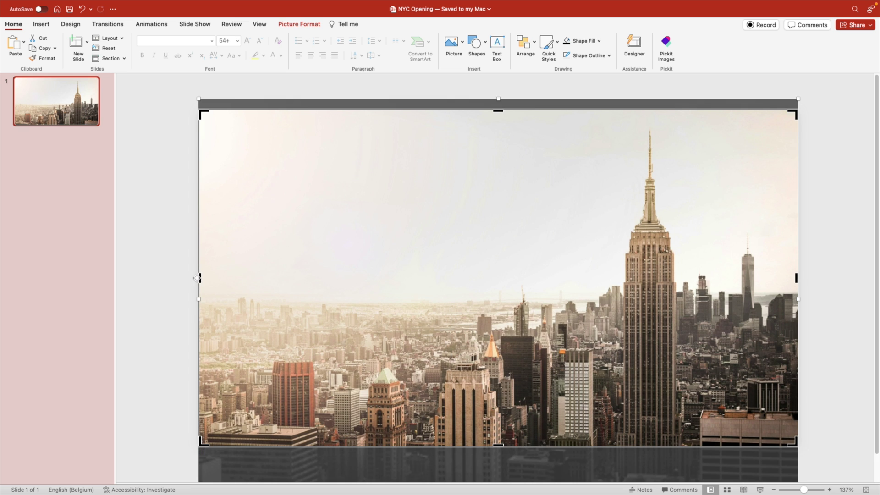
left_click_drag(199, 278, 650, 288)
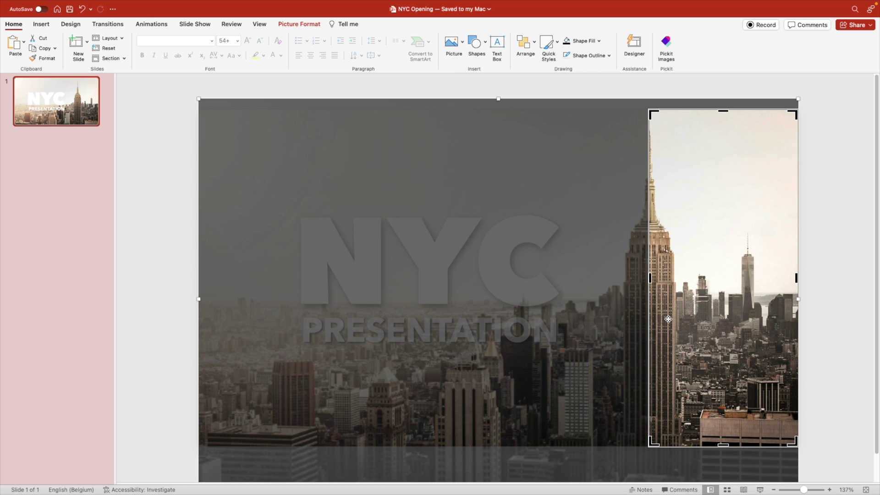
left_click(834, 287)
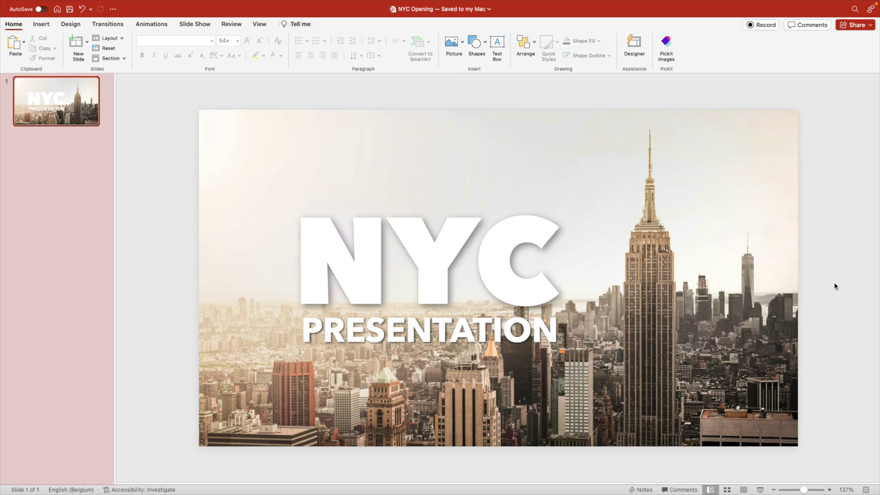
- Remove the photo copy's background, keeping only the Empire State Building
left_click(585, 161)
left_click_drag(586, 161, 609, 256)
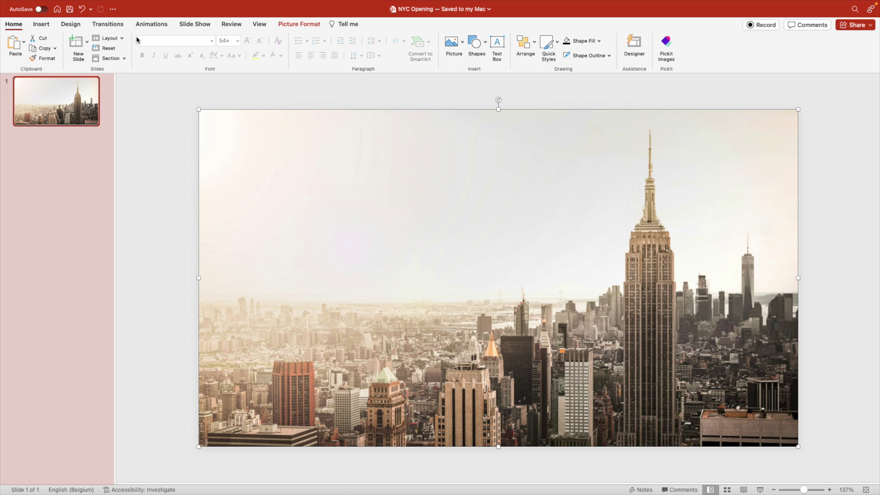
left_click(302, 24)
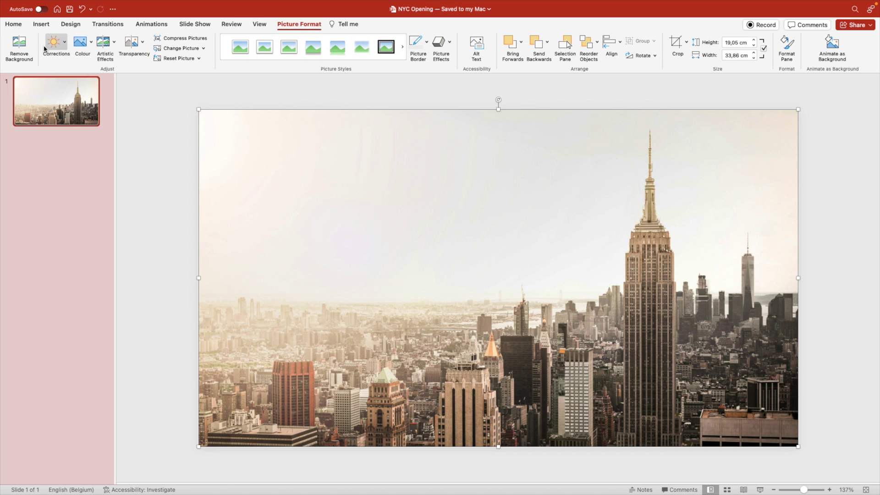
left_click(19, 44)
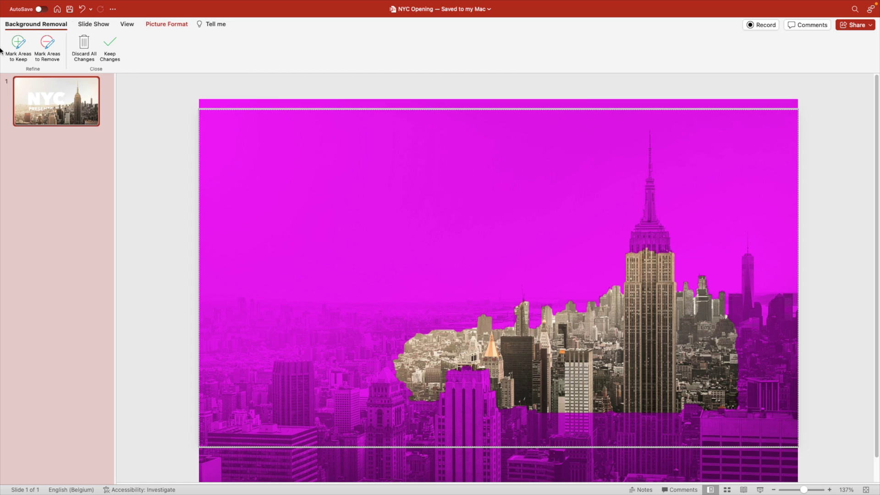
mouse_move(645, 251)
left_mouse_down()
mouse_move(650, 195)
mouse_move(658, 245)
left_mouse_up()
left_click(47, 43)
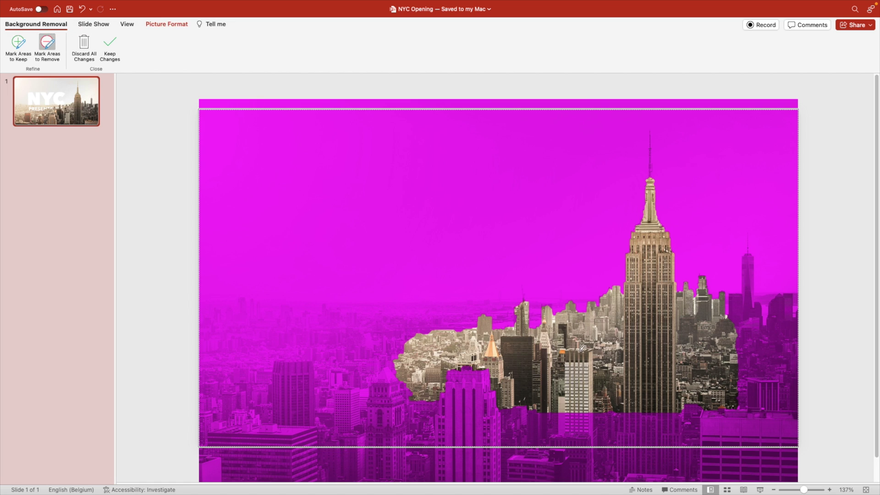
left_click_drag(569, 326, 563, 390)
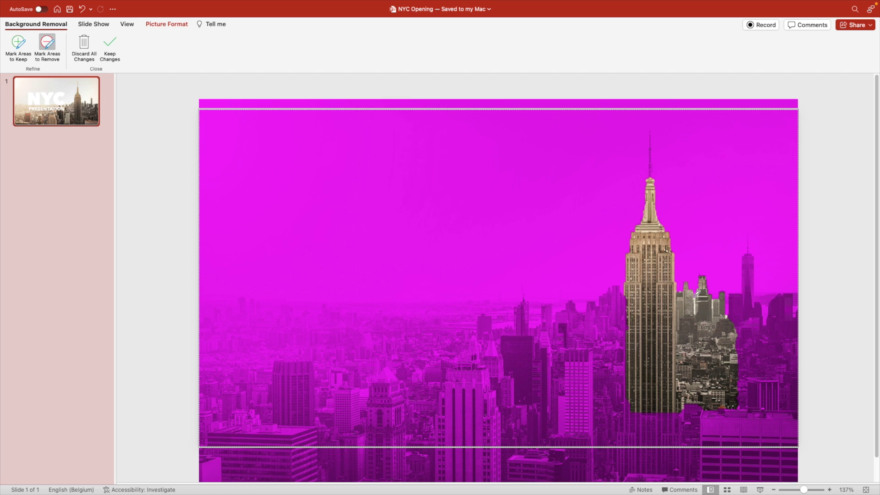
left_click_drag(697, 293, 703, 394)
left_click_drag(517, 340, 461, 373)
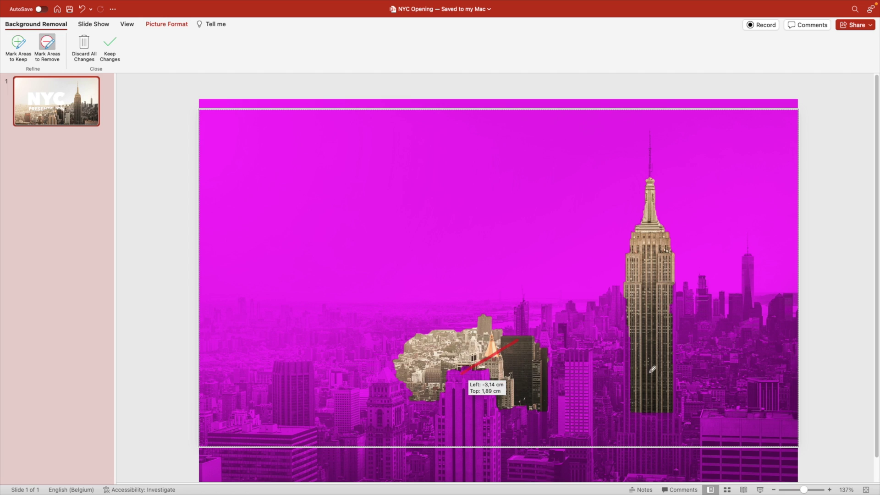
left_click(18, 44)
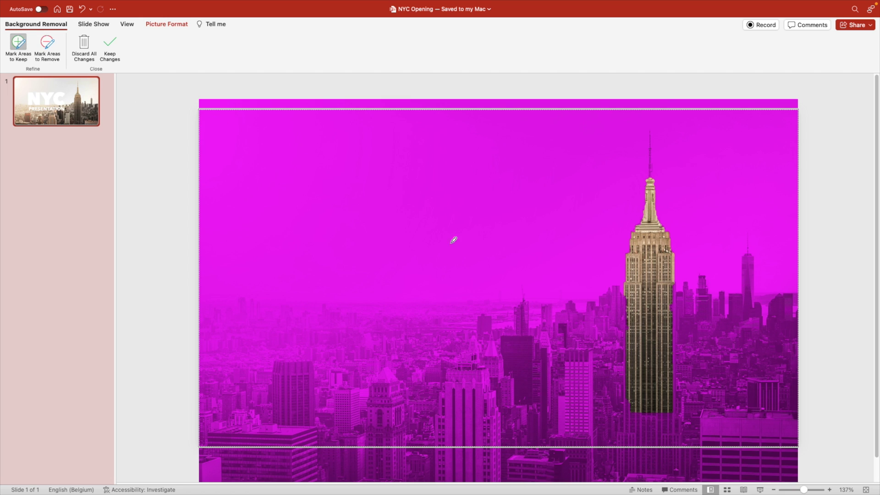
left_click_drag(630, 297, 630, 325)
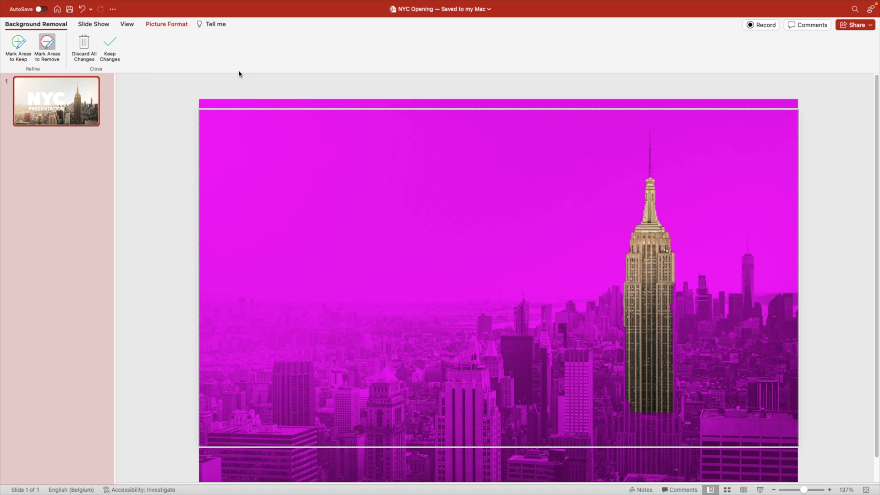
left_click(111, 48)
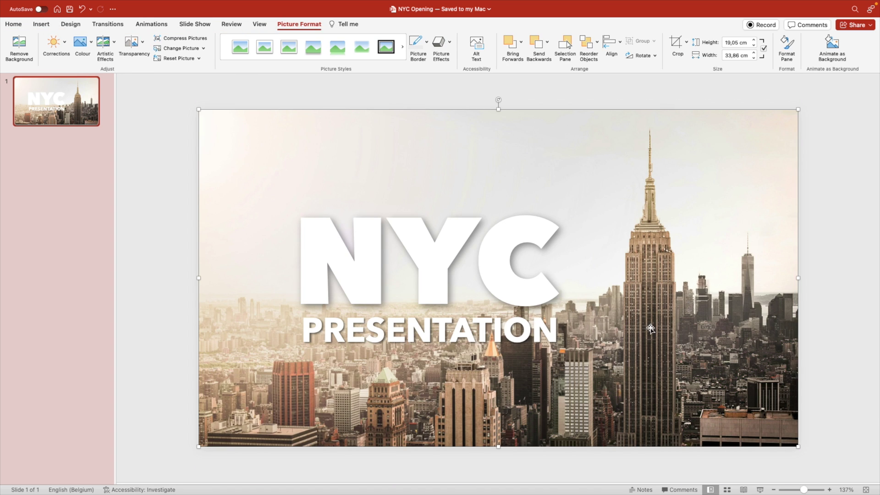
- Crop the cutout's left and right sides close to the building
mouse_move(652, 314)
left_mouse_down()
mouse_move(626, 288)
mouse_move(636, 334)
mouse_move(645, 314)
left_mouse_up()
left_click_drag(198, 277, 616, 291)
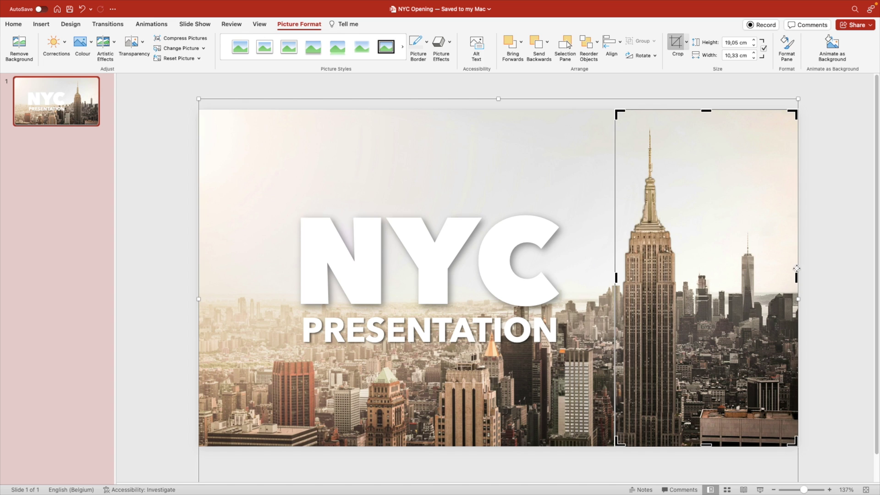
left_click_drag(797, 269, 691, 288)
left_click(819, 269)
- Shift the narrow building strip slightly right to realign it over the original photo
left_click(657, 283)
key("cmd+z")
left_click(764, 324)
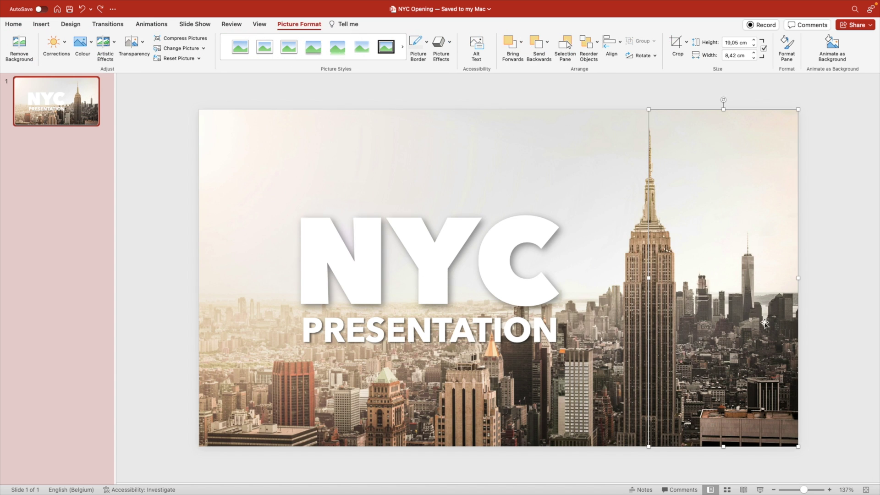
left_click_drag(725, 290, 788, 298)
key("cmd+z")
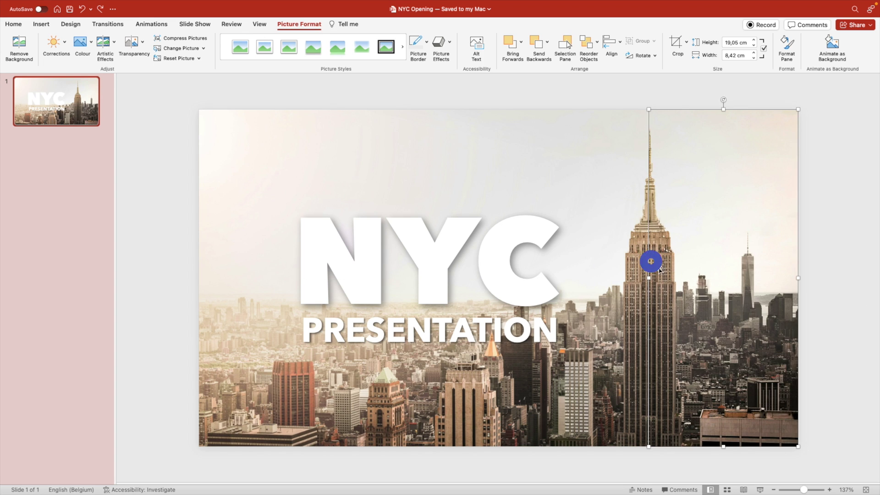
left_click_drag(650, 262, 662, 259)
left_click_drag(509, 169, 523, 161)
mouse_move(471, 306)
left_mouse_down()
mouse_move(461, 284)
mouse_move(465, 312)
left_mouse_up()
left_click(467, 304)
left_click(178, 209)
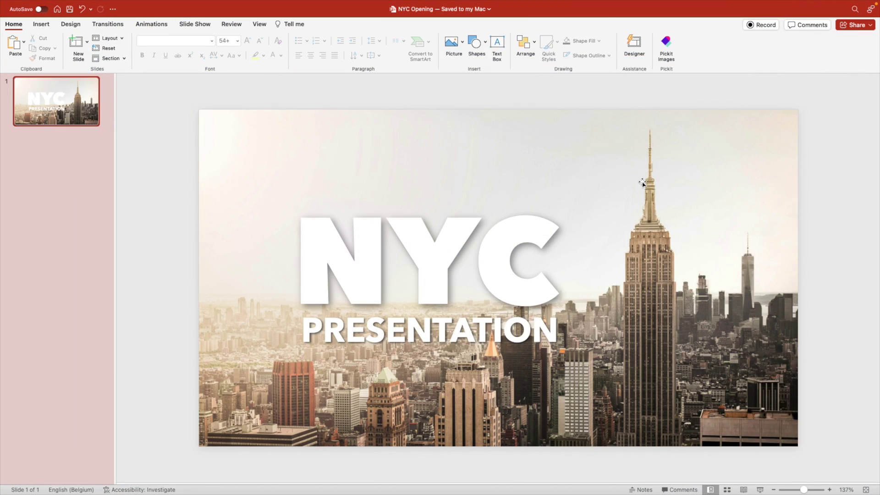
- Undo the last change and duplicate the title slide
key("super+z")
left_click(423, 256)
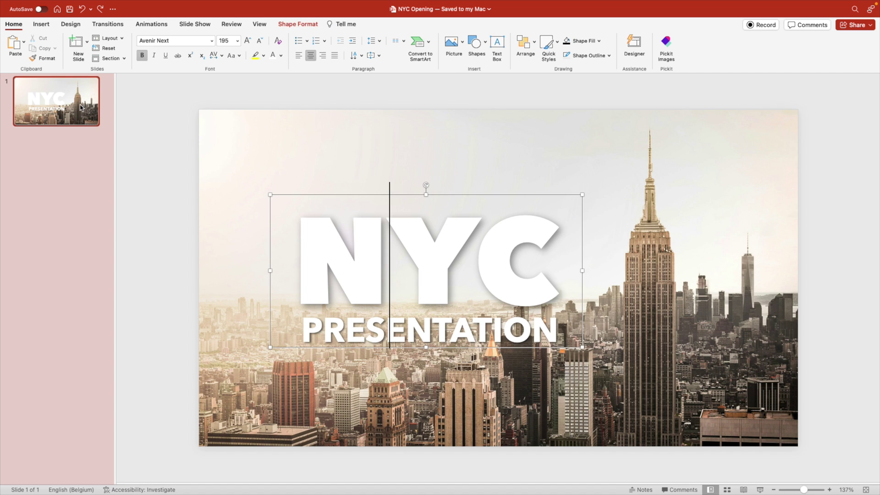
right_click(81, 108)
left_click(115, 177)
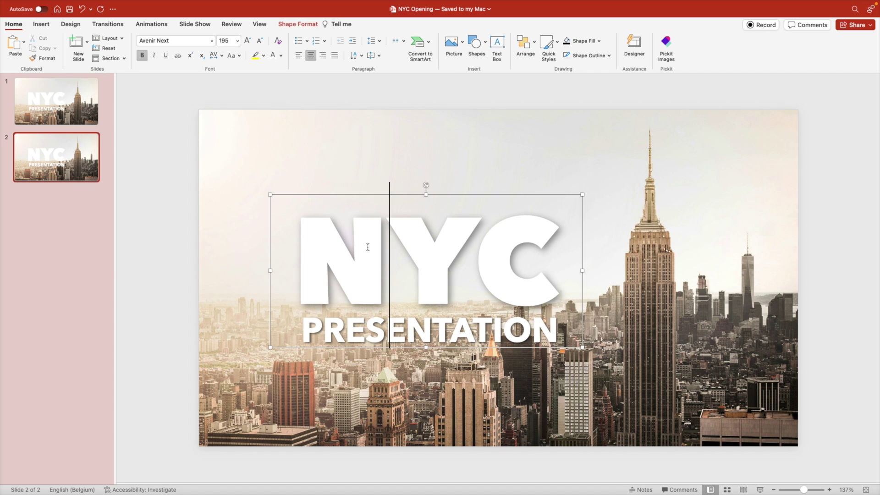
- Move the NYC and PRESENTATION text off the slide's right edge, leaving the building strip
key("Escape")
key("super+a")
scroll(354, 336, "down", 5)
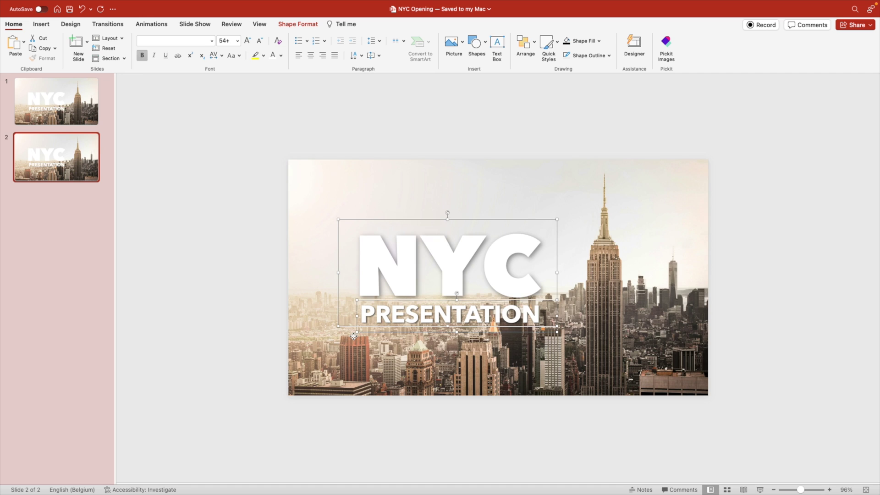
left_click_drag(371, 220, 414, 223)
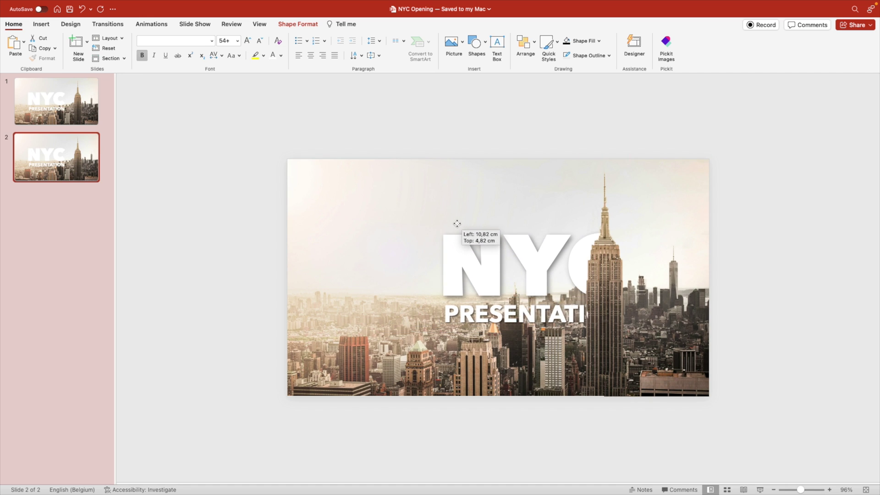
left_click_drag(457, 223, 672, 232)
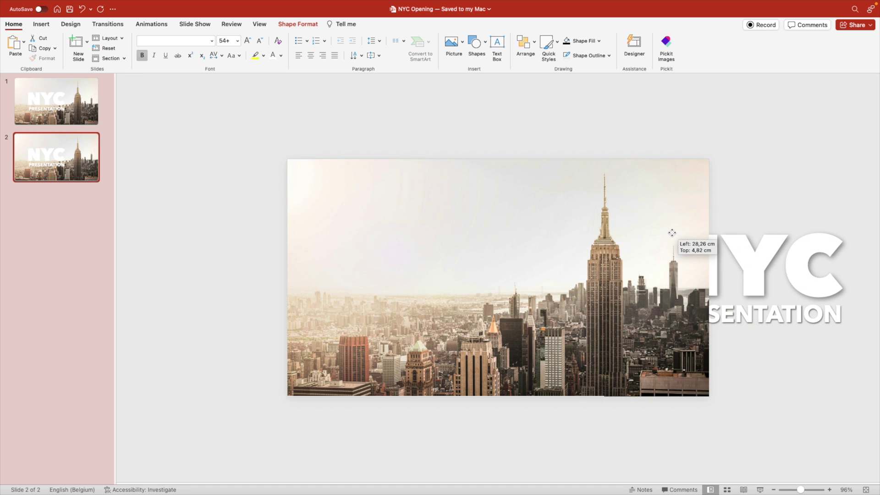
left_click(664, 216)
left_click_drag(603, 277, 756, 266)
key("super+z")
key("Escape")
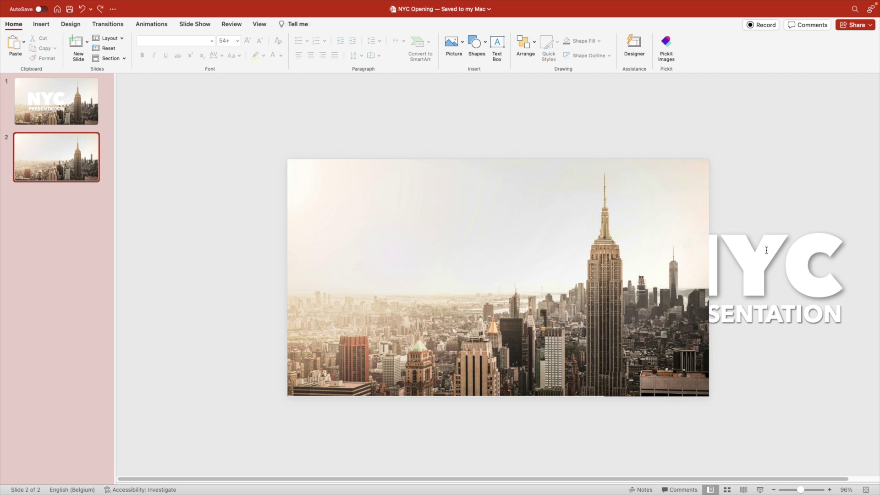
left_click(766, 250)
scroll(747, 359, "down", 2)
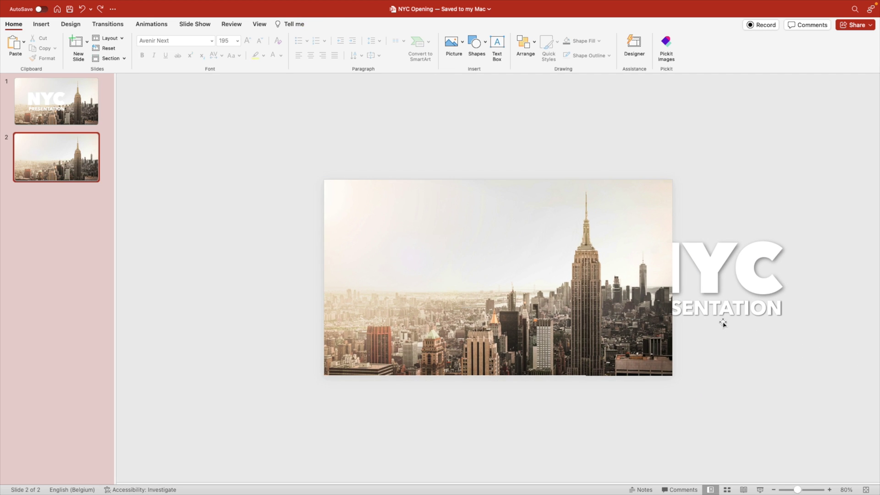
left_click_drag(723, 323, 808, 321)
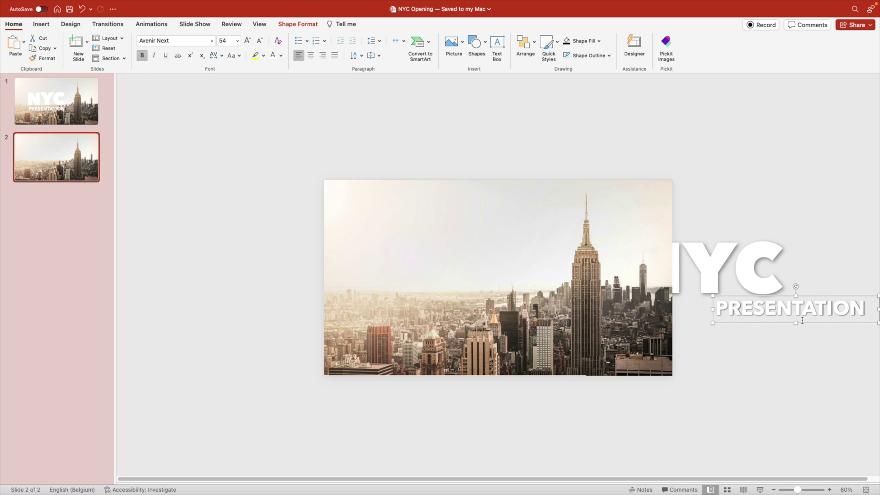
left_click(796, 370)
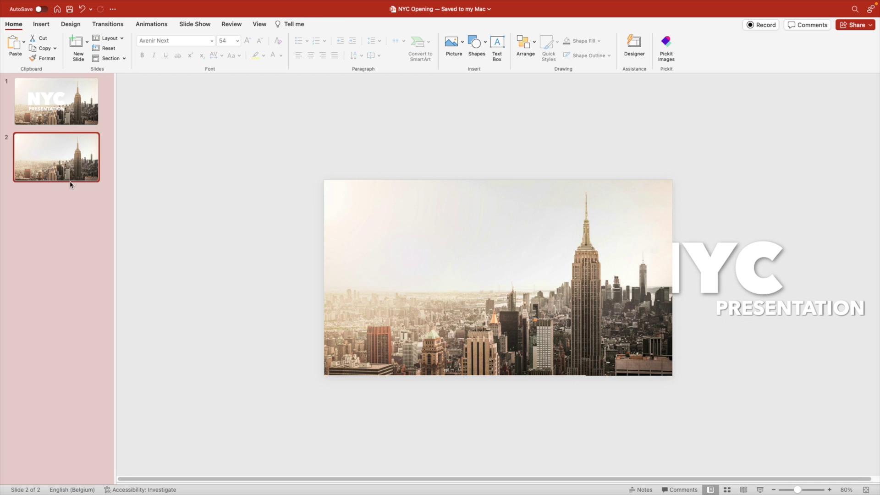
- Reorder the slides so the one with off-slide text comes first
left_click_drag(56, 168, 68, 162)
left_click_drag(70, 78, 68, 62)
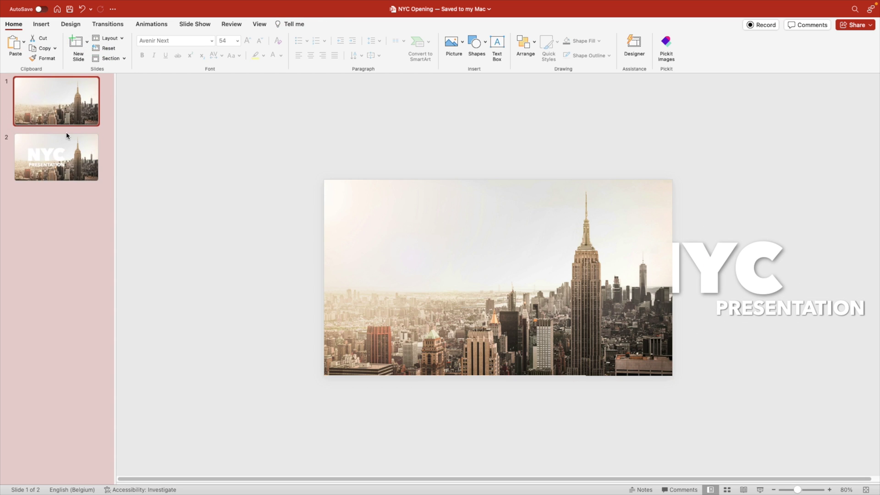
left_click(69, 170)
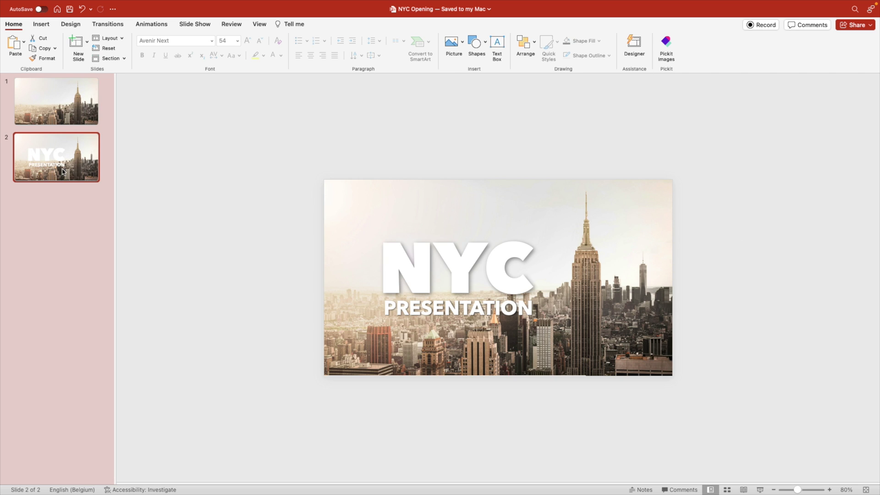
left_click(44, 102)
left_click(68, 158)
- Apply Morph to slide 2 and set its duration to 02,50
left_click(108, 24)
left_click(103, 45)
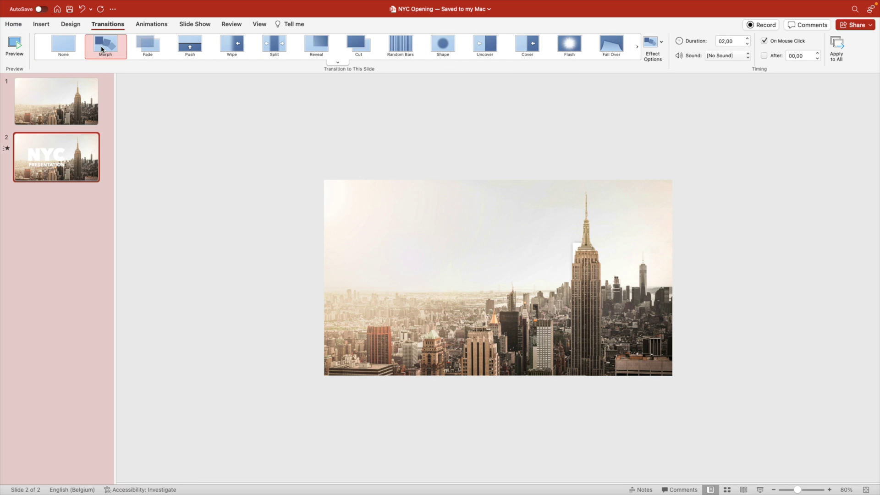
left_click(747, 39)
scroll(681, 294, "up", 5)
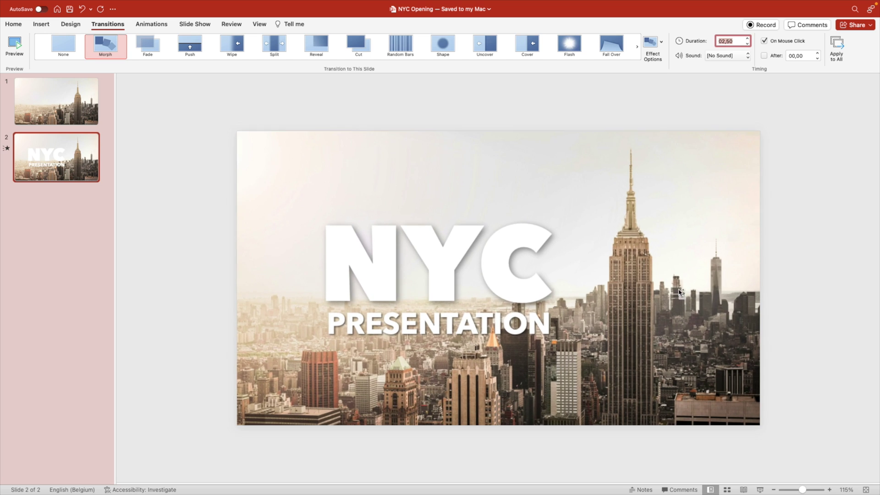
scroll(681, 293, "up", 2)
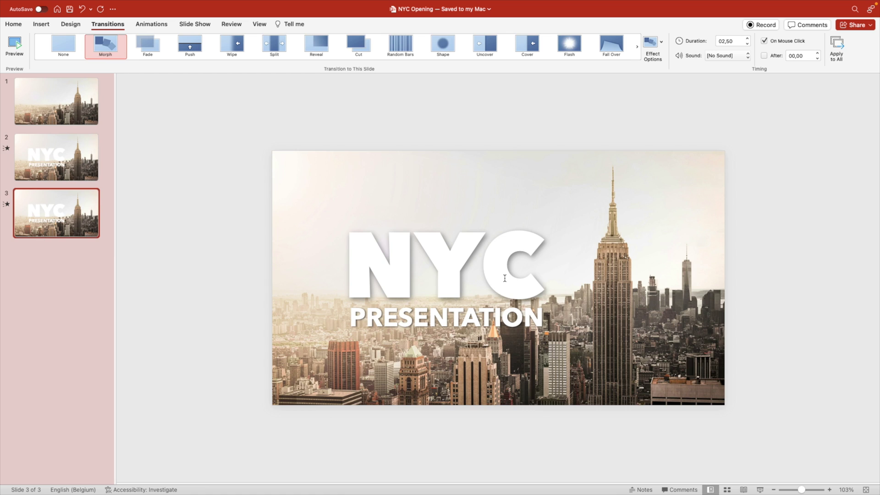
- Select the NYC and PRESENTATION text boxes on slide 3
left_click(623, 277)
left_click(698, 275, "shift")
left_click(542, 189, "shift")
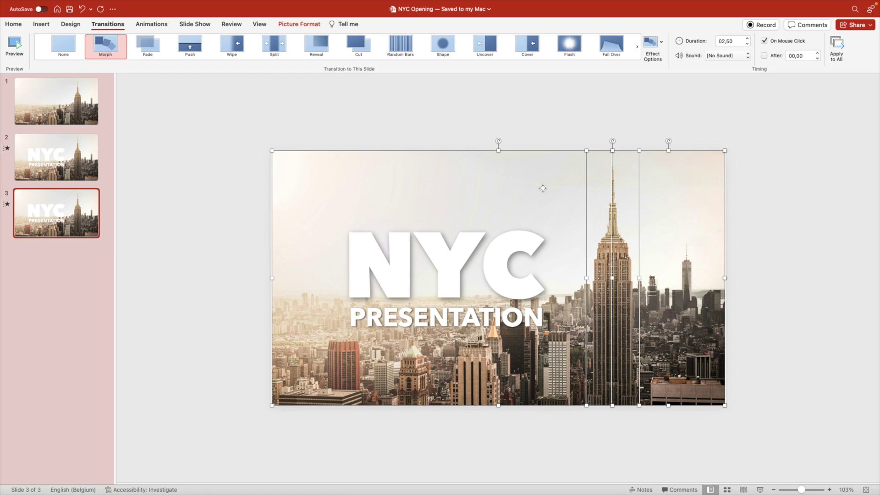
left_click(760, 296)
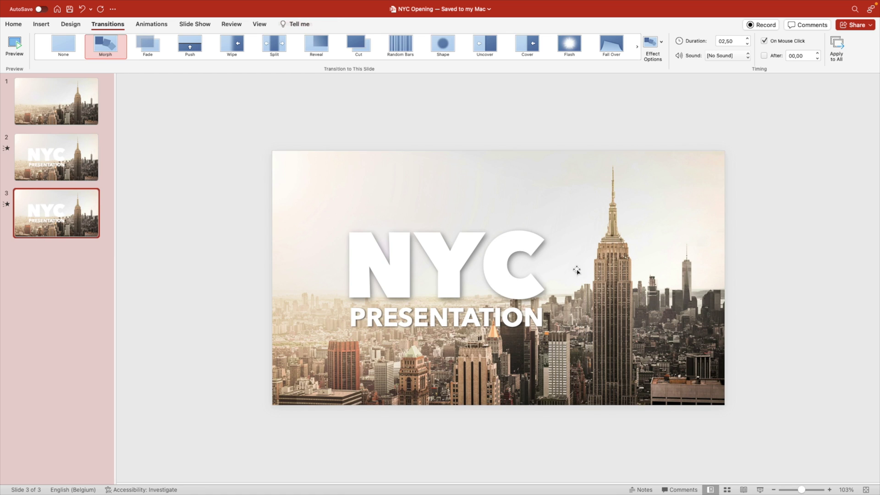
left_click(536, 269)
left_click(441, 319, "shift")
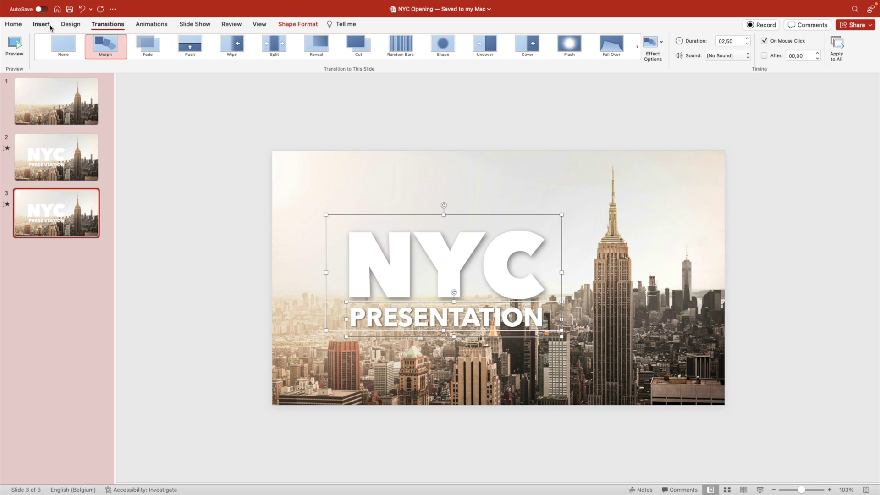
- Apply a Fly In entrance animation coming from the right
left_click(153, 24)
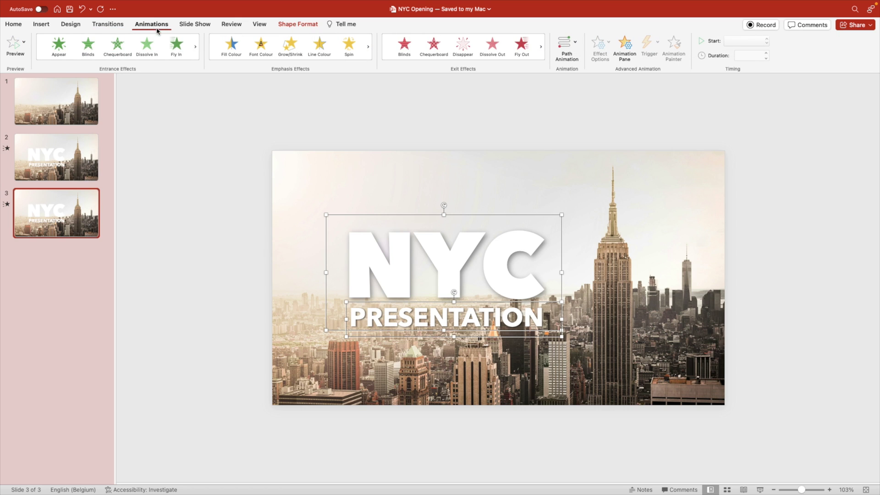
left_click(176, 46)
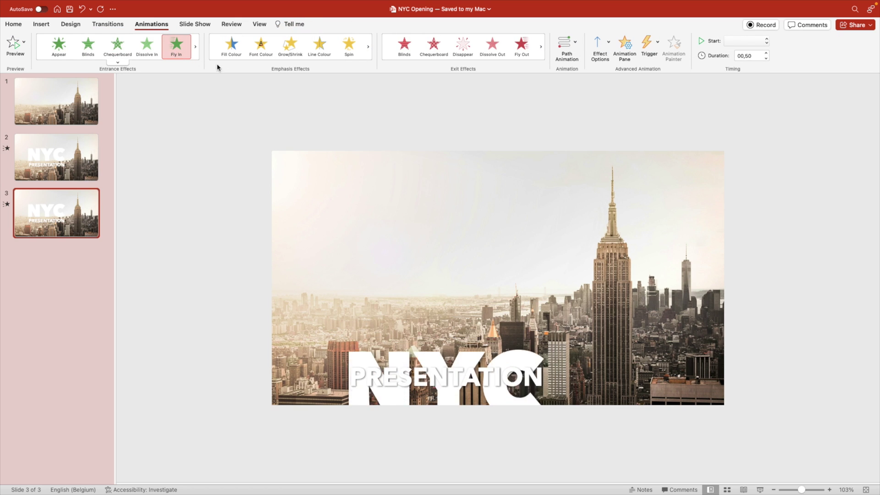
left_click(603, 49)
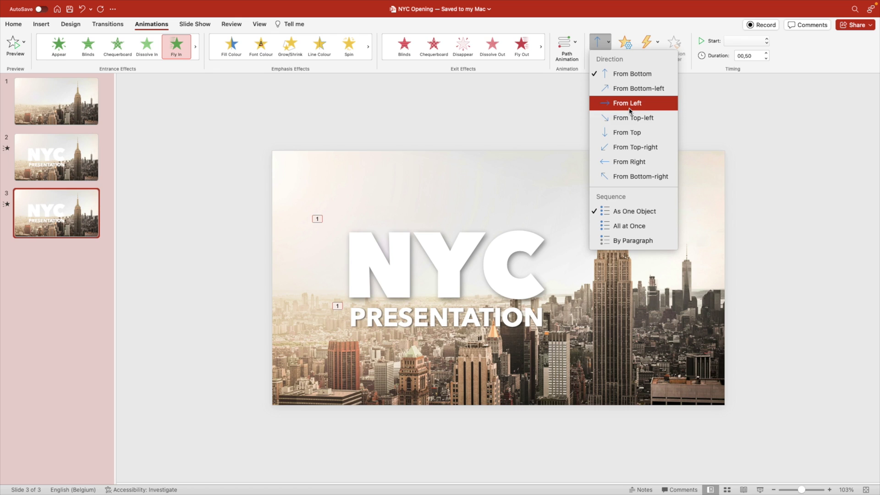
left_click(635, 162)
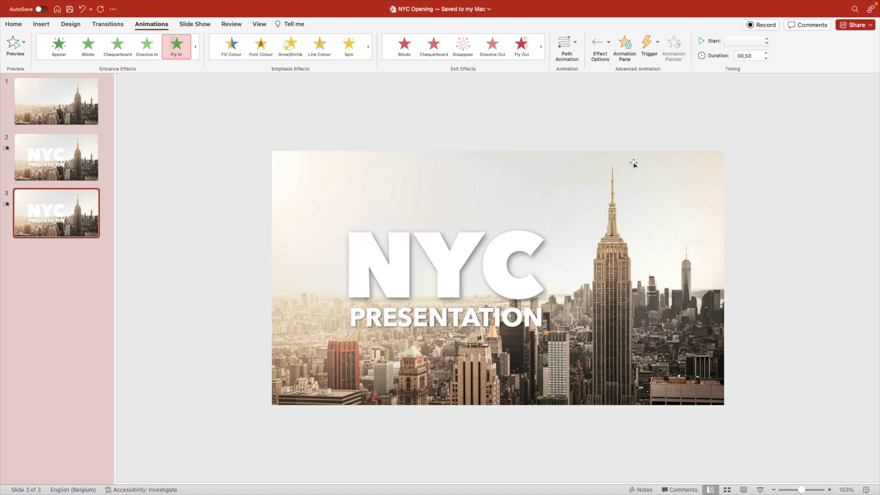
- Give the title fly-in a smooth end and a 3-second (Slow) duration
left_click(625, 46)
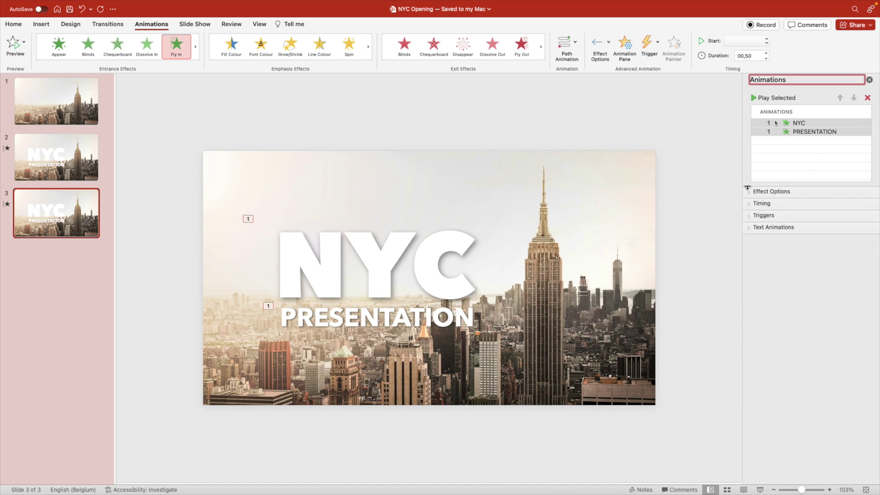
left_click(754, 196)
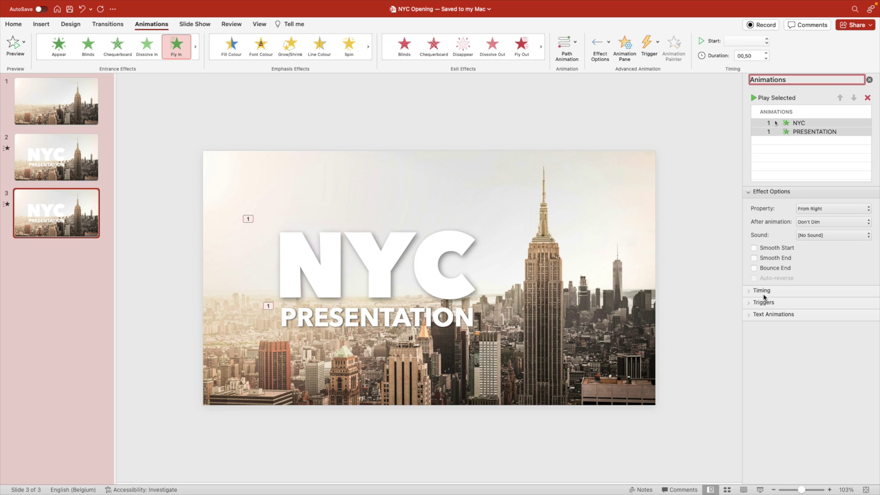
left_click(764, 294)
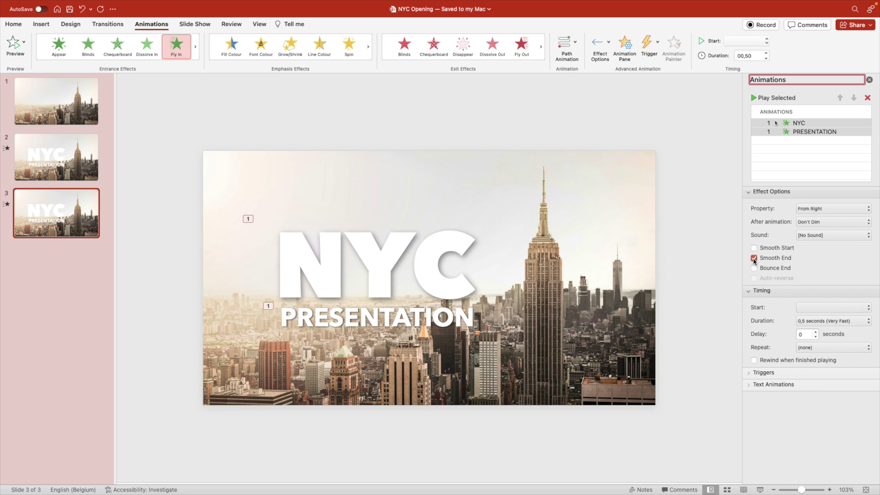
left_click(840, 321)
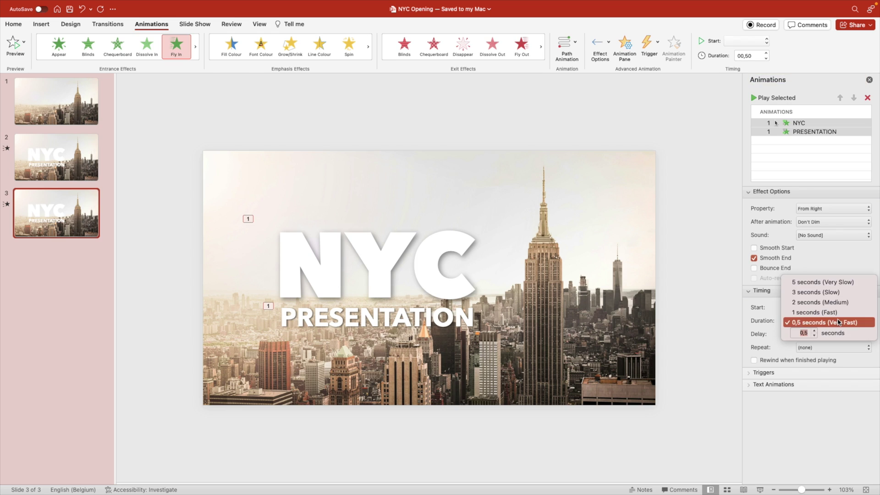
left_click(818, 295)
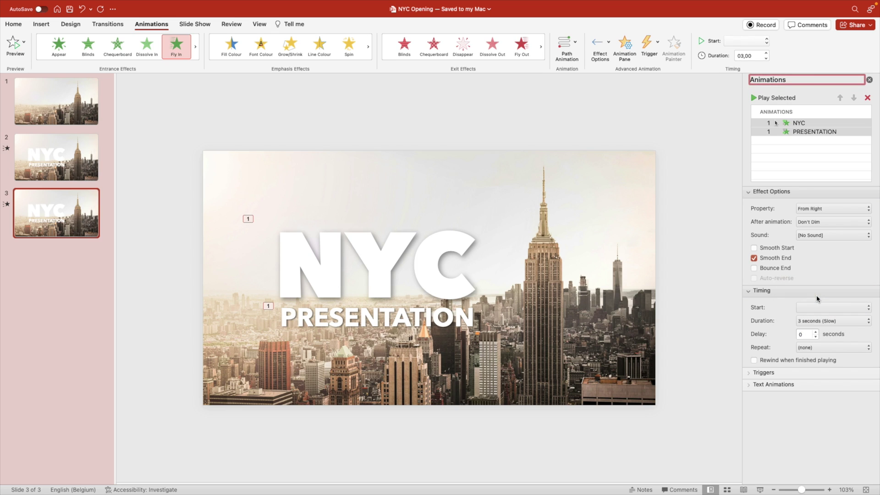
- Make the PRESENTATION animation start With Previous after a 0.5-second delay
left_click(802, 132)
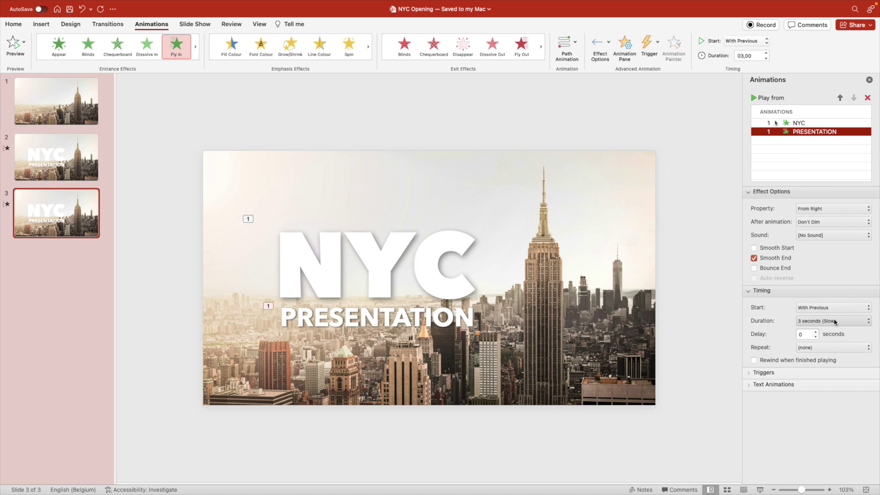
left_click(809, 335)
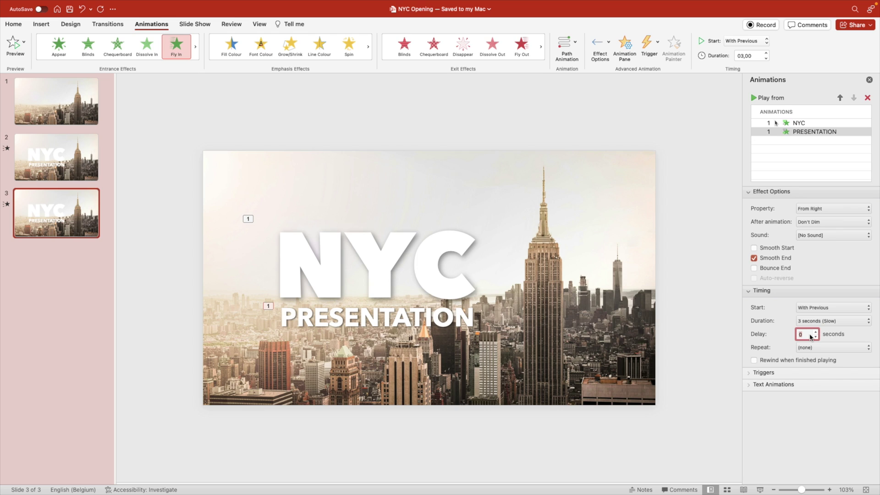
type("0,5")
left_click(711, 378)
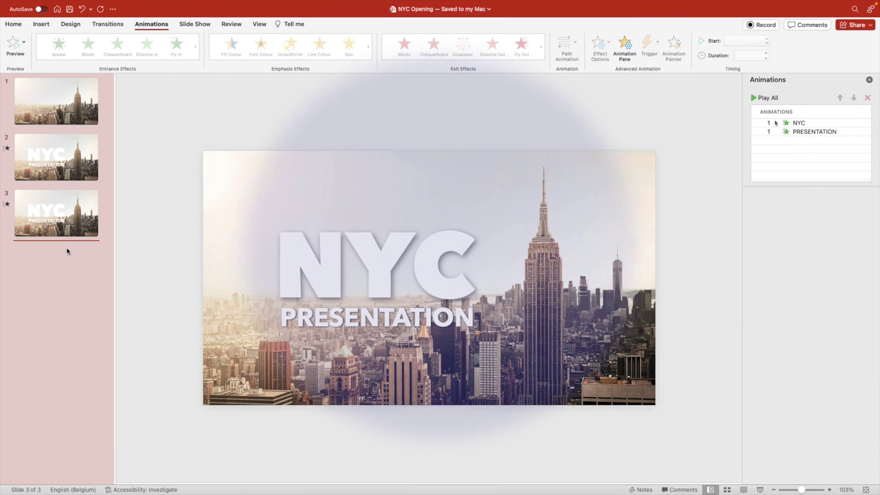
- Add a new slide 4 after slide 3 and delete its empty placeholders
right_click(67, 246)
left_click(104, 298)
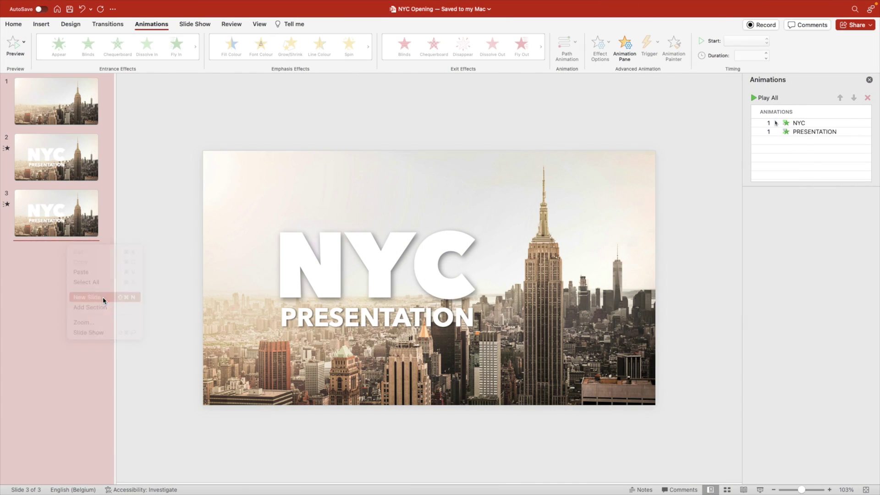
left_click_drag(188, 155, 677, 407)
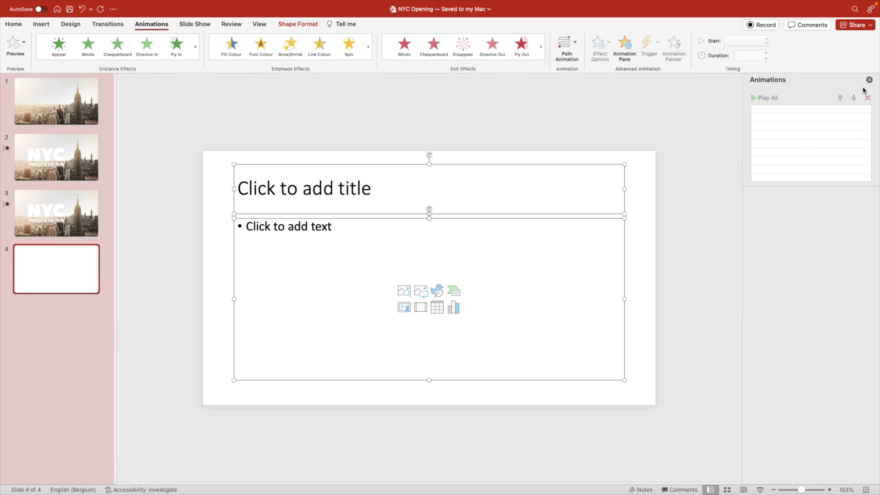
key("Delete")
left_click(869, 80)
- Fill the blank slide 4 background with solid light grey
right_click(588, 222)
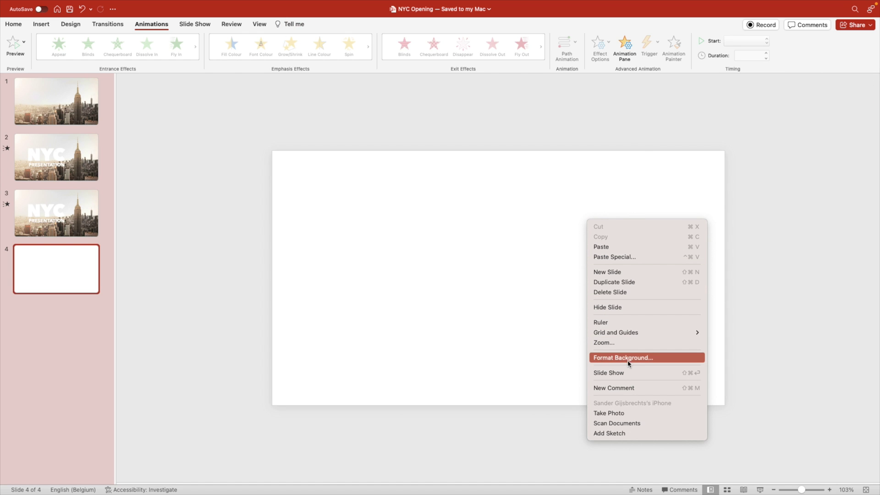
key("Return")
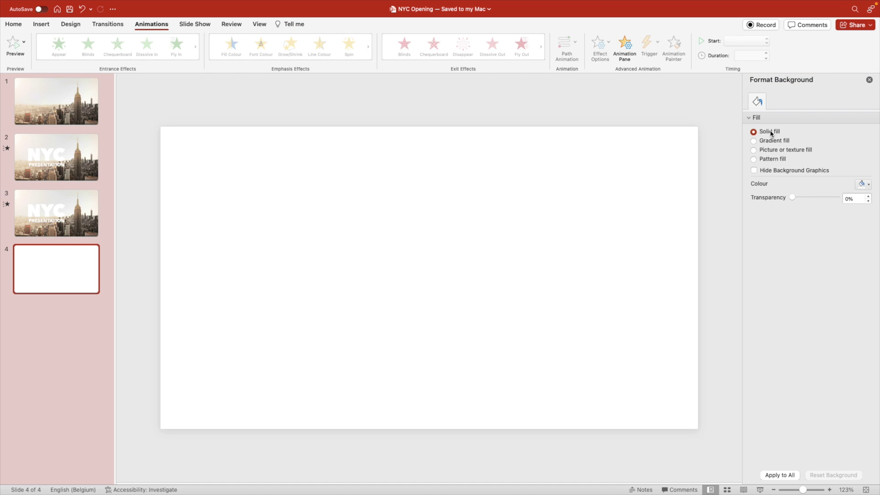
left_click(865, 188)
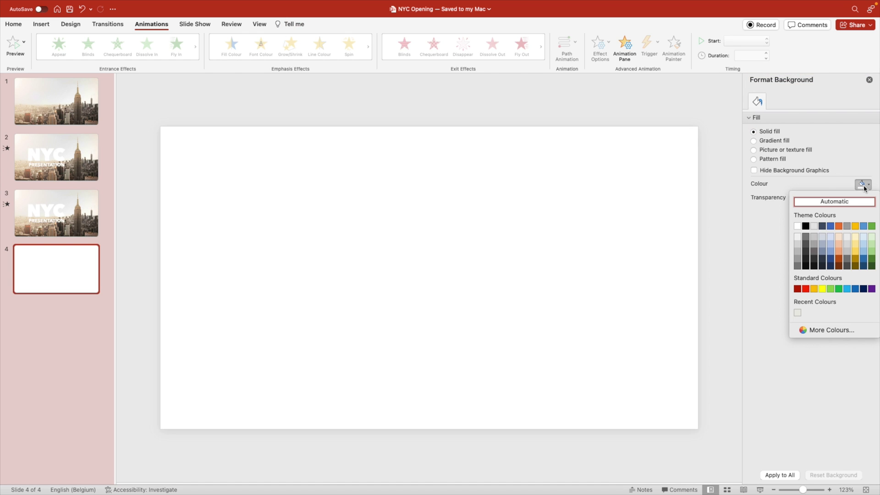
left_click(799, 240)
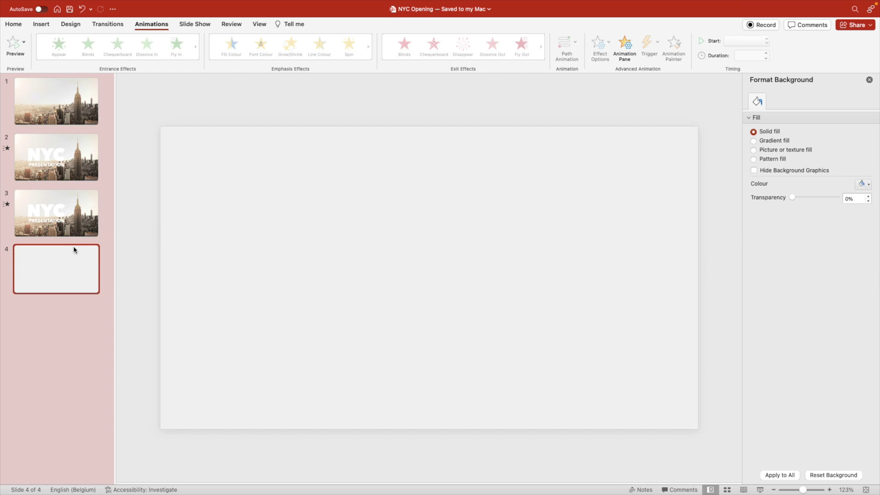
- Paste the LOREM IPSUM DOLOR title, subtitle and two text columns onto slide 4
left_click(82, 208)
left_click(83, 270)
key("super+v")
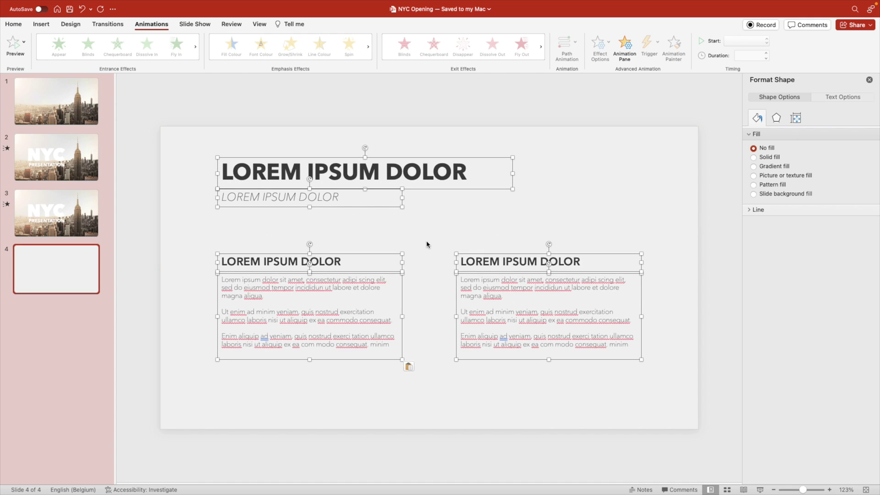
left_click(427, 243)
left_click(870, 81)
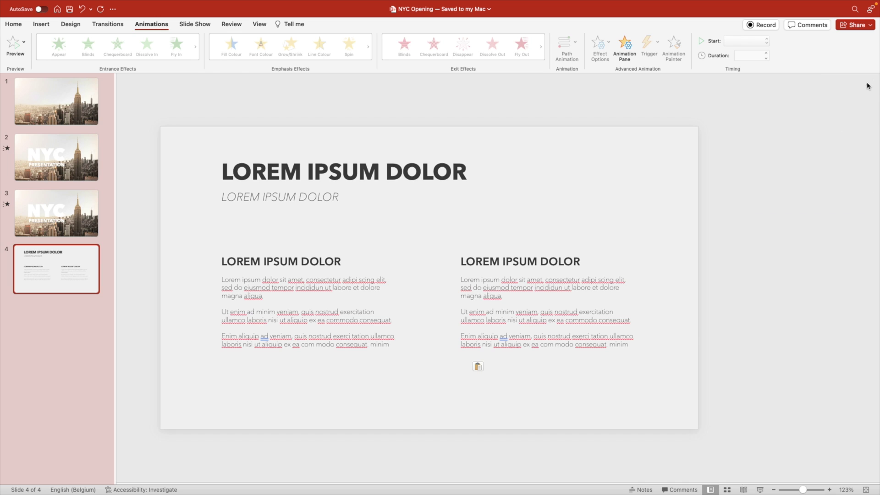
left_click(557, 287)
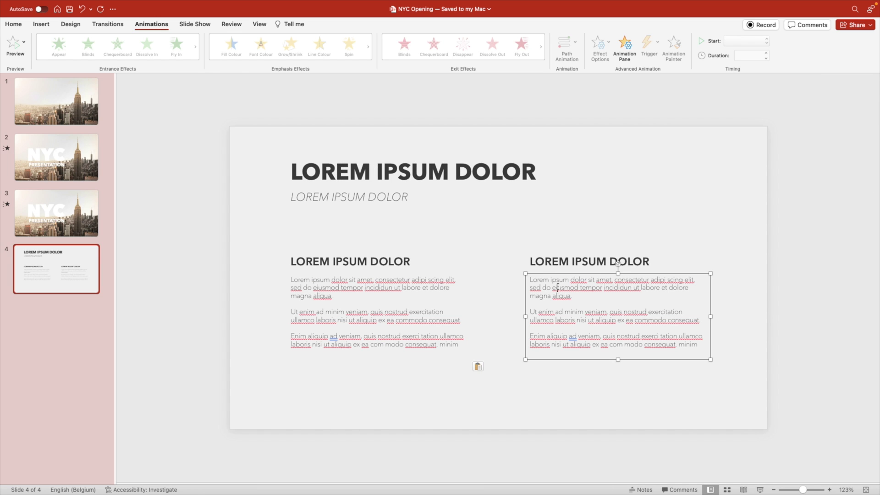
left_click(198, 208)
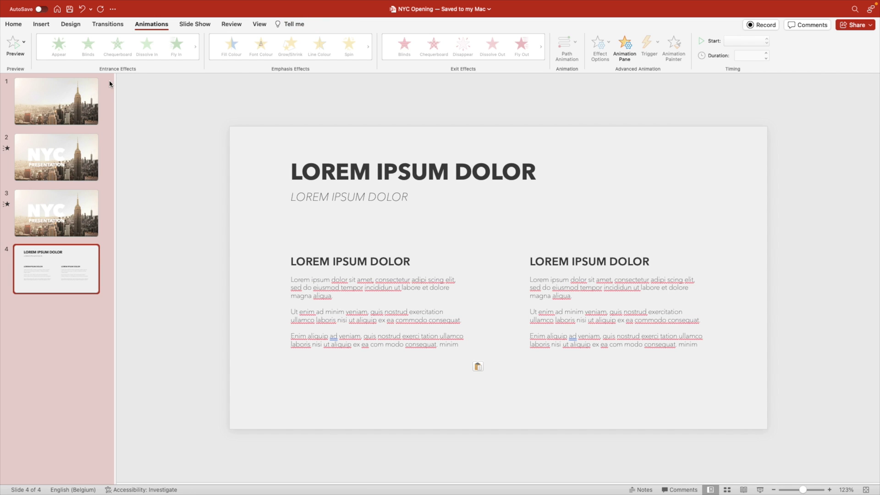
- Give slide 4 a 1.75-second Push transition, then return to NYC slide 3
left_click(110, 25)
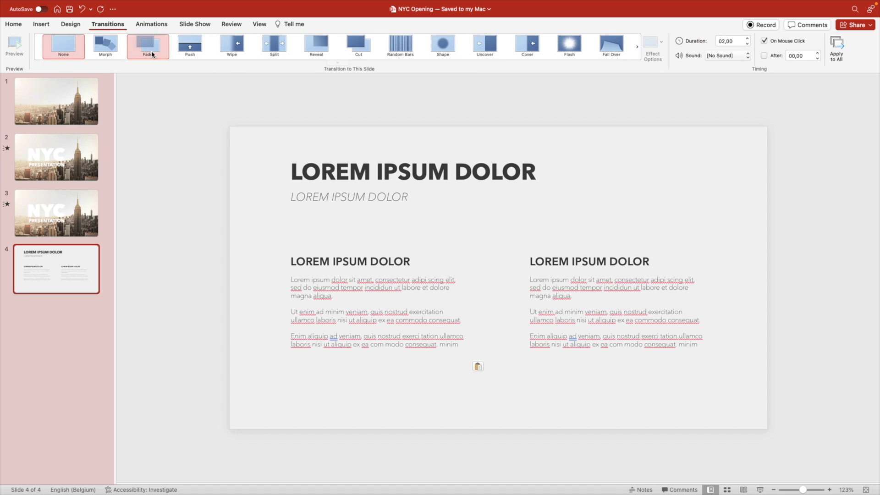
left_click(193, 51)
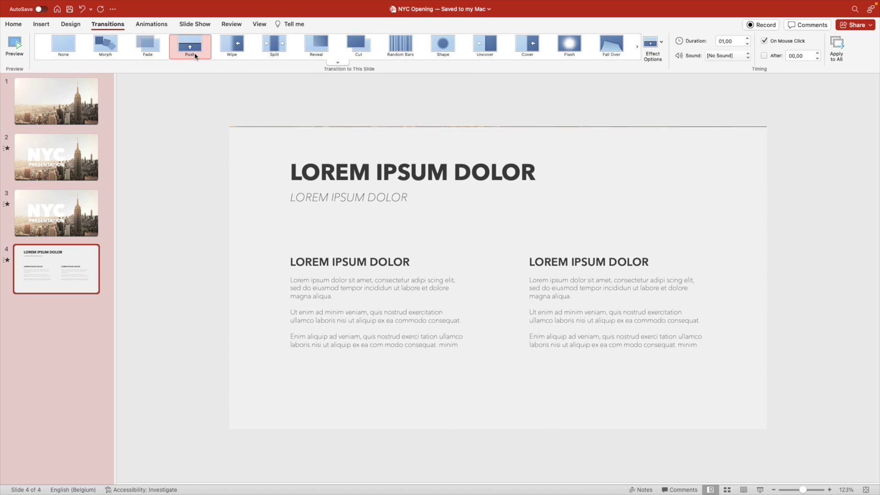
left_click(746, 39)
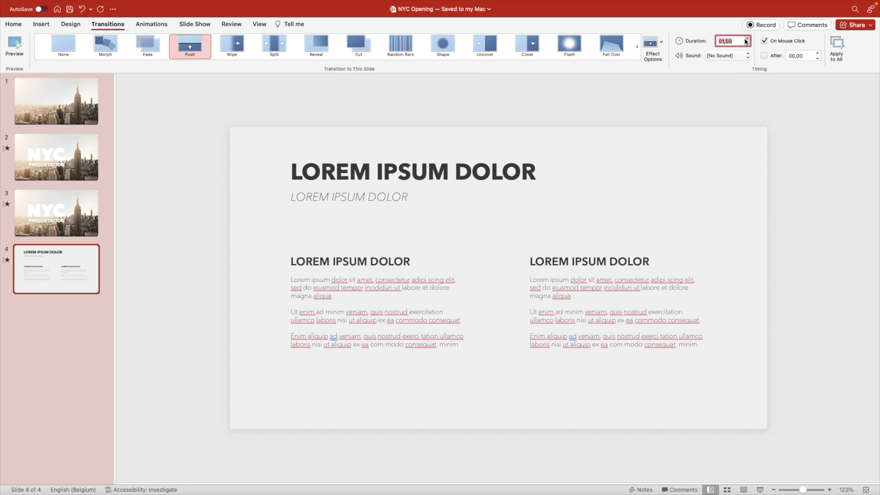
left_click(746, 39)
left_click(746, 40)
left_click(71, 230)
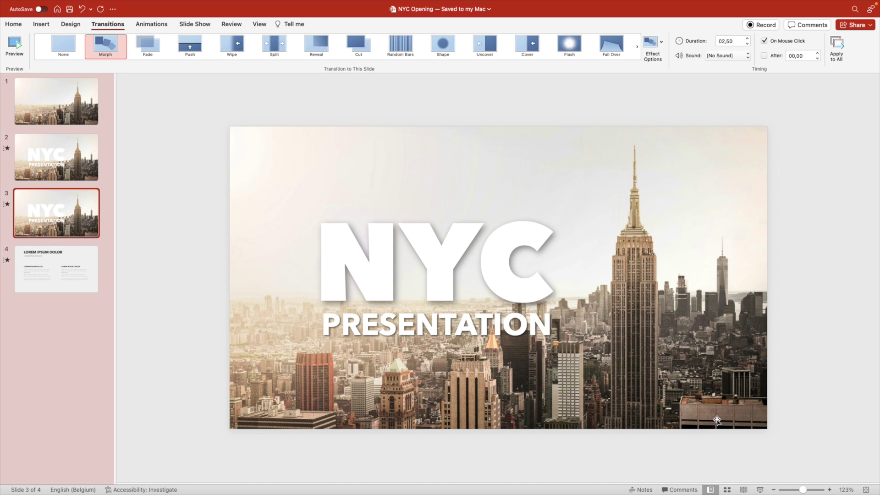